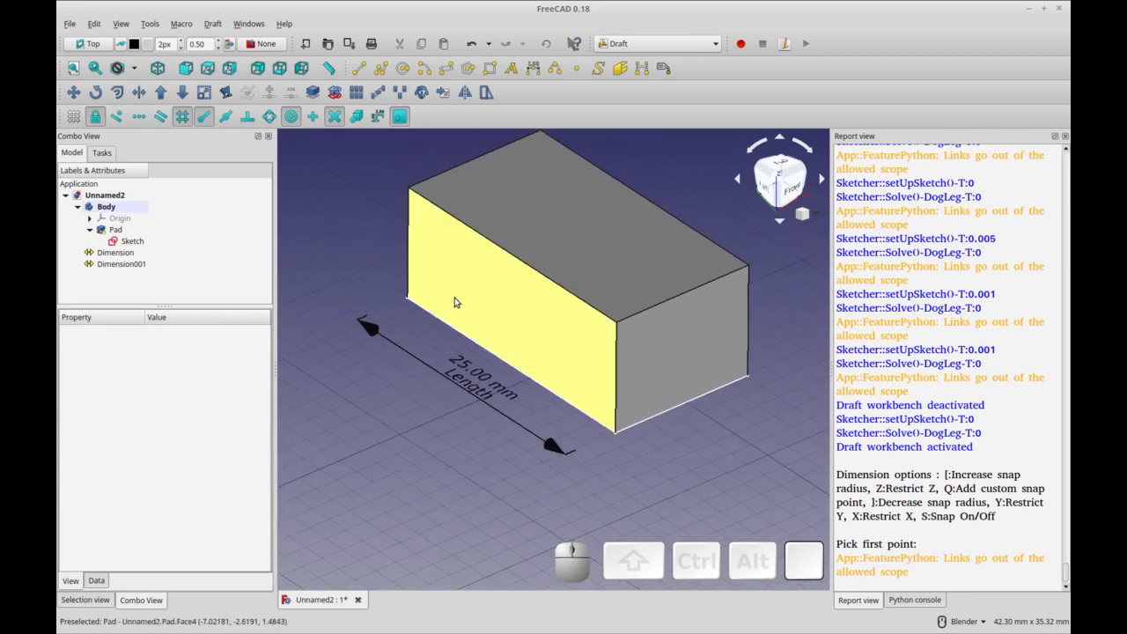
- Set the first distance constraint of the pad's sketch to 30 mm and select the Length dimension
left_click(132, 241)
scroll(264, 429, "down", 5)
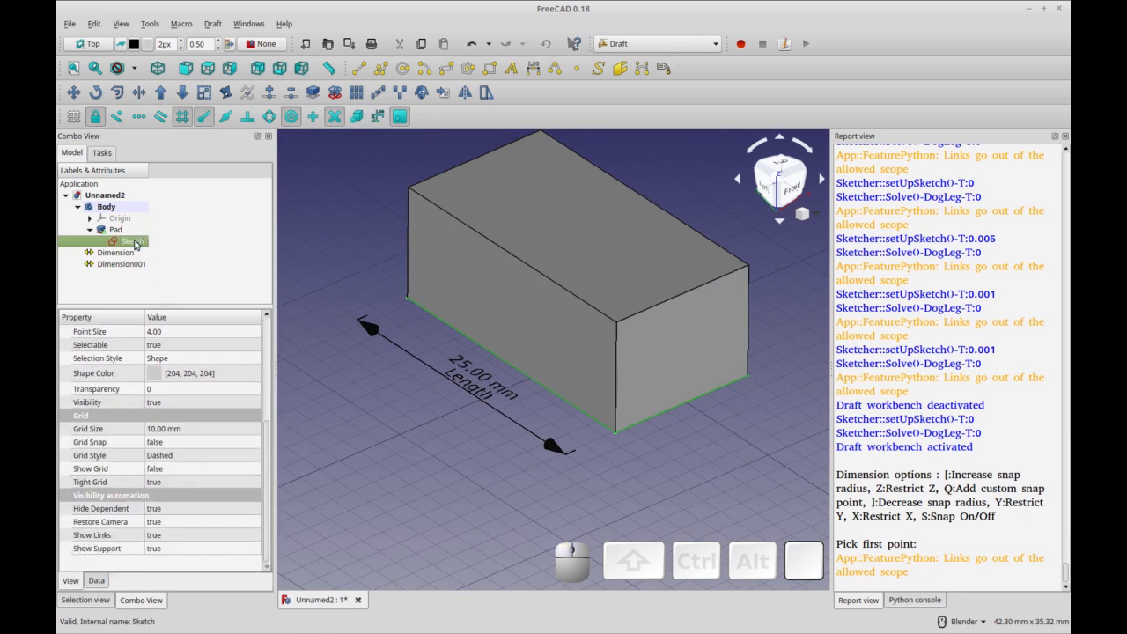
left_click(96, 580)
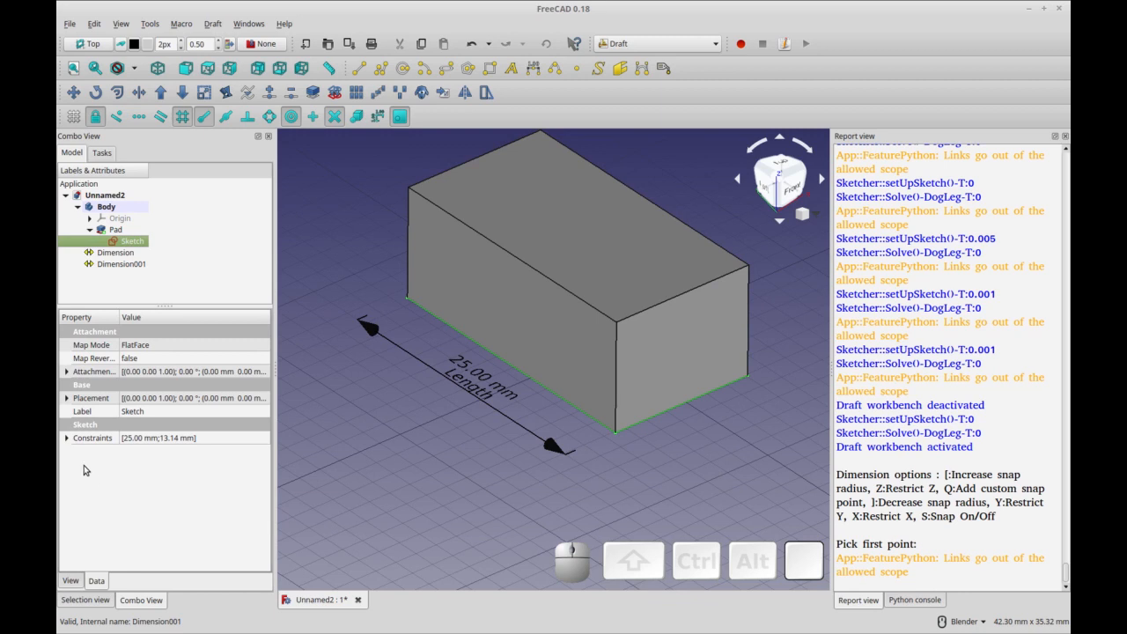
left_click(67, 438)
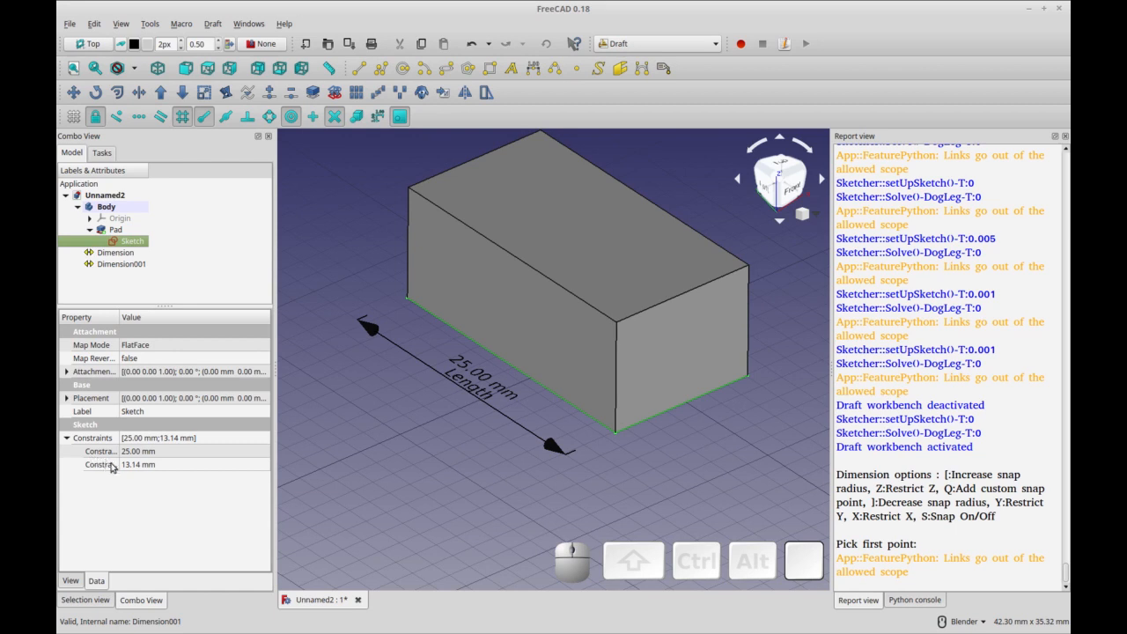
left_click(179, 453)
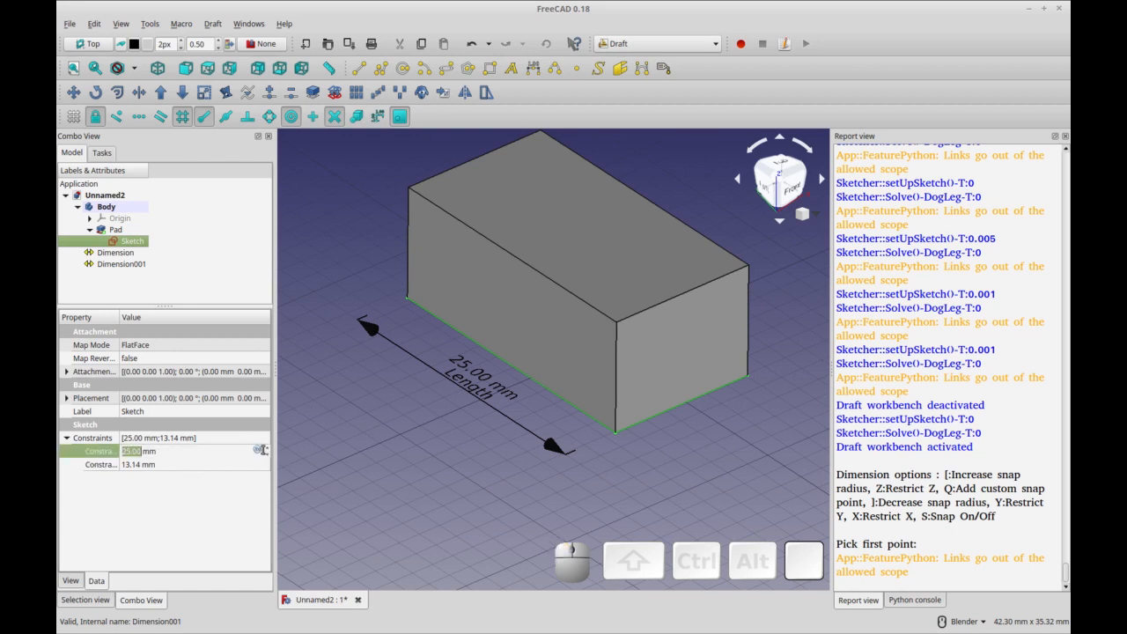
left_click(267, 449)
left_click(267, 449)
left_click(247, 463)
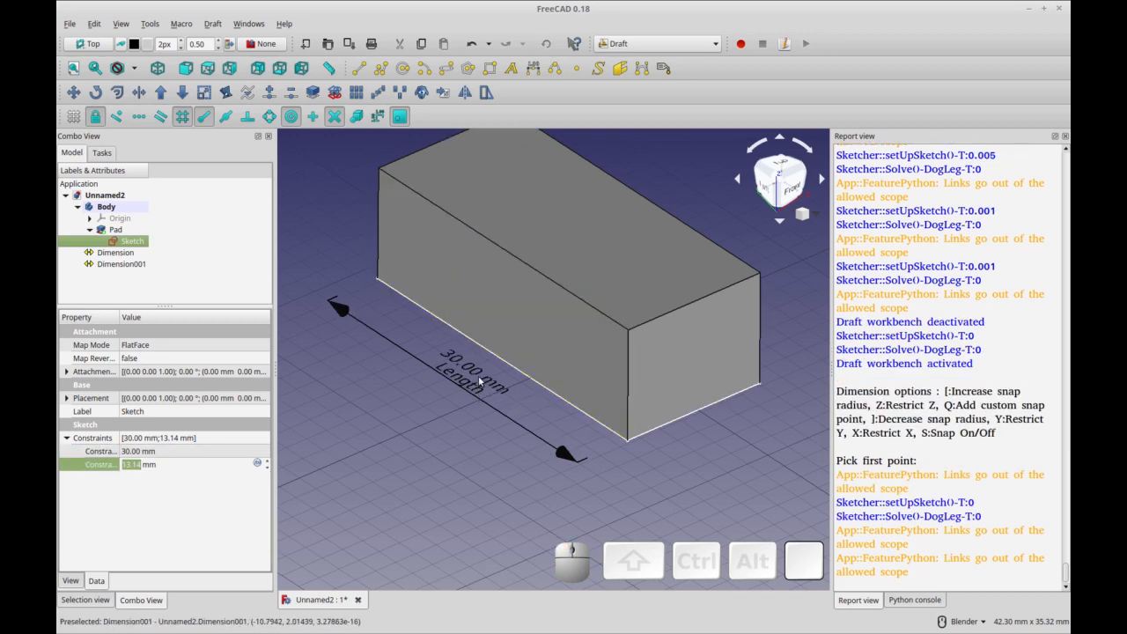
left_click(120, 264)
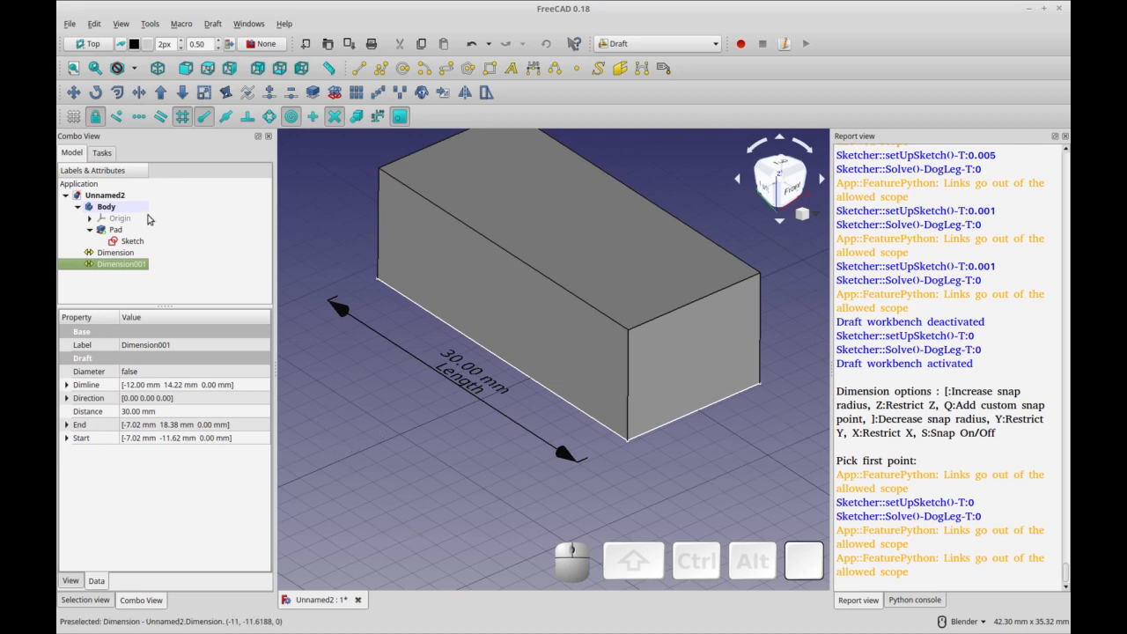
- Create a new empty document and switch to the Part Design workbench
left_click(305, 43)
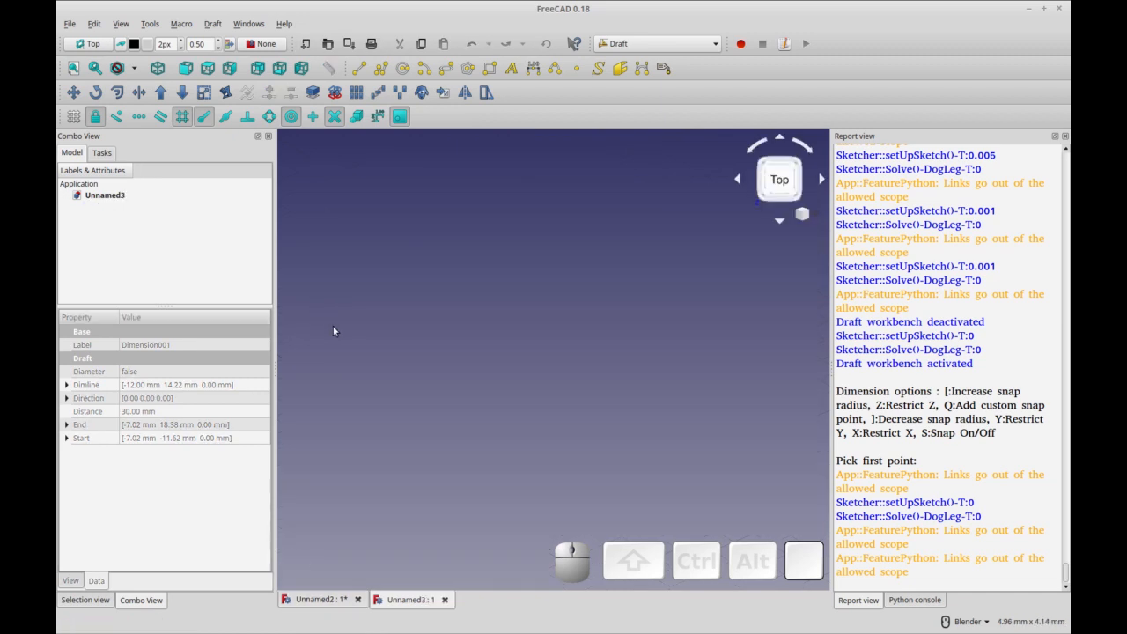
left_click(656, 44)
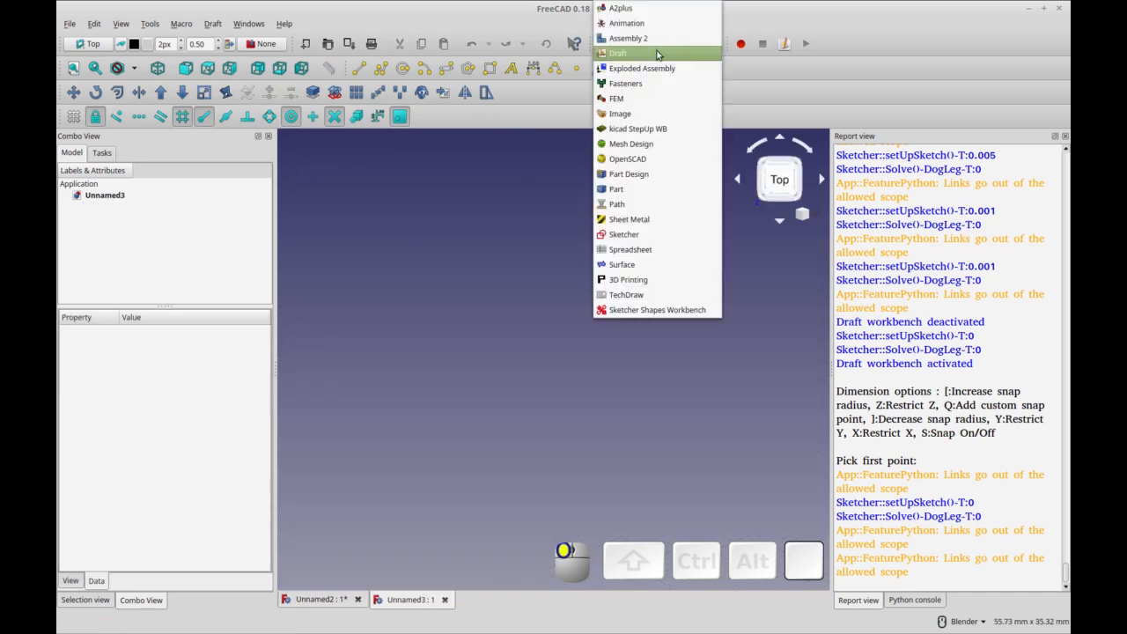
left_click(629, 173)
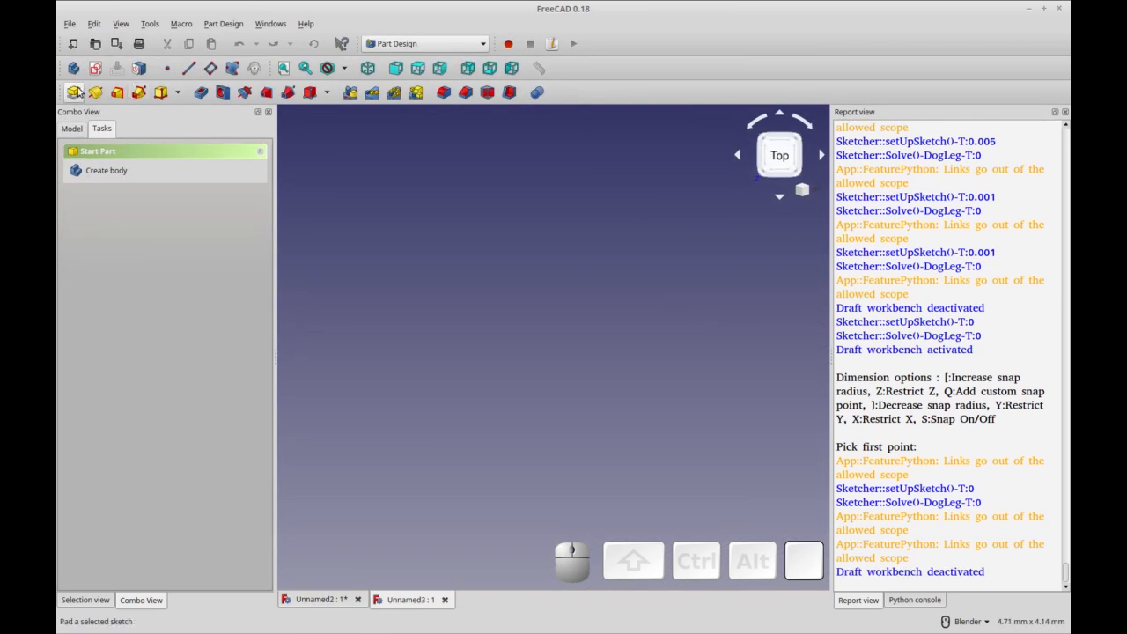
- Create a body and start a sketch in it on the XY plane
left_click(76, 92)
left_click(682, 281)
left_click(74, 68)
left_click(96, 67)
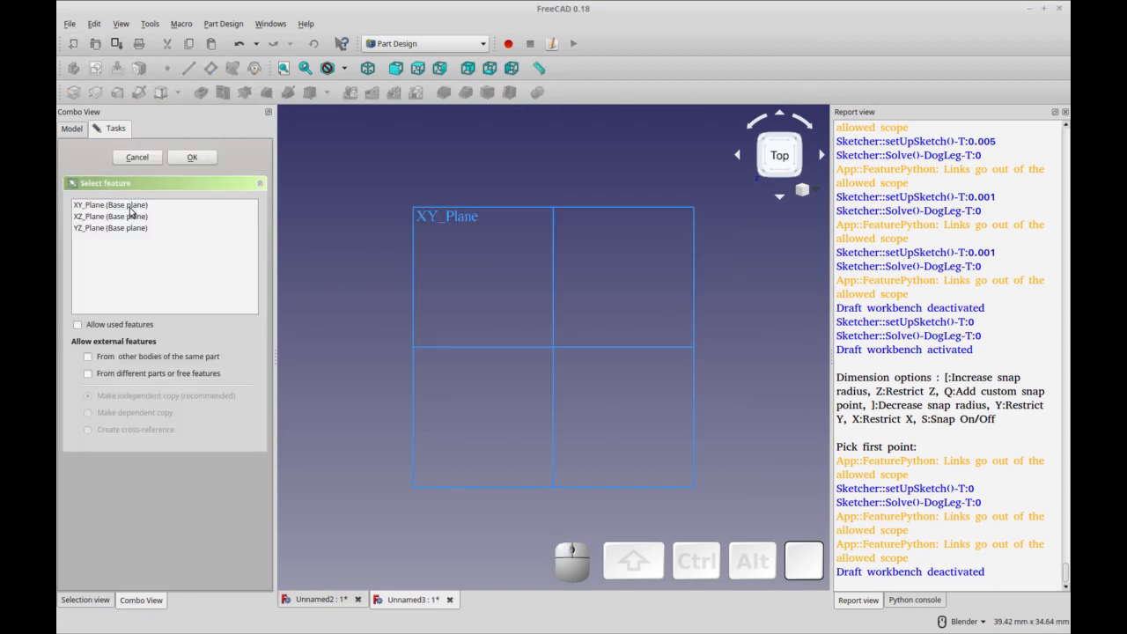
left_click(129, 207)
left_click(194, 157)
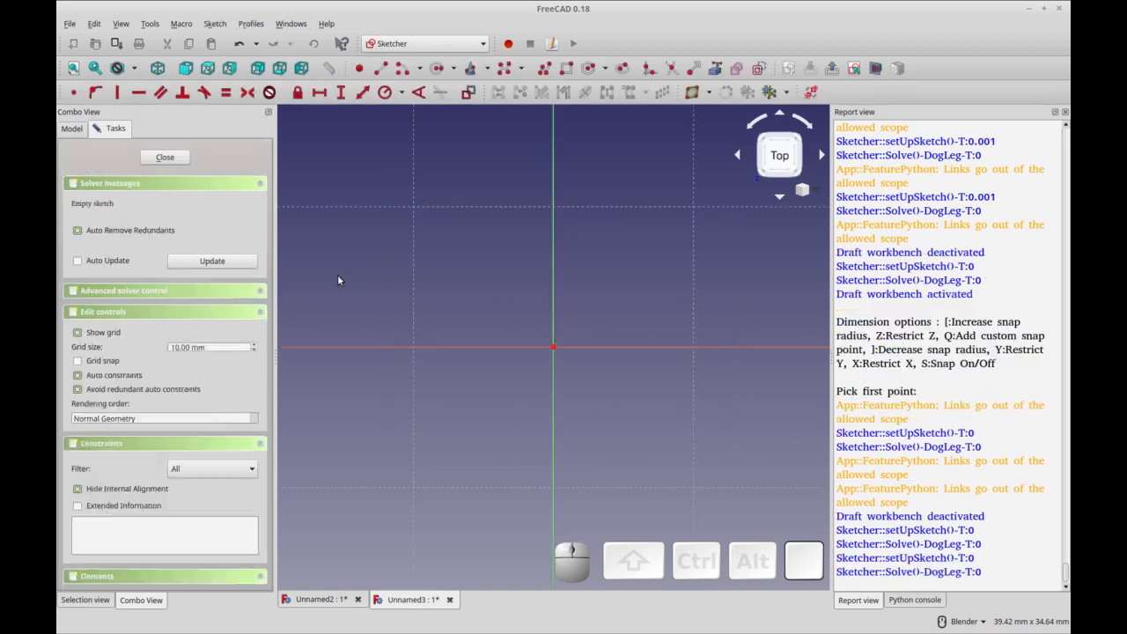
- Enable grid snap and sketch a rectangle 20 mm wide and 30 mm high with its lower-left corner on the origin
scroll(607, 238, "down", 4)
mouse_move(626, 241)
middle_mouse_down("shift")
mouse_move(610, 284)
mouse_move(531, 332)
middle_mouse_up("shift")
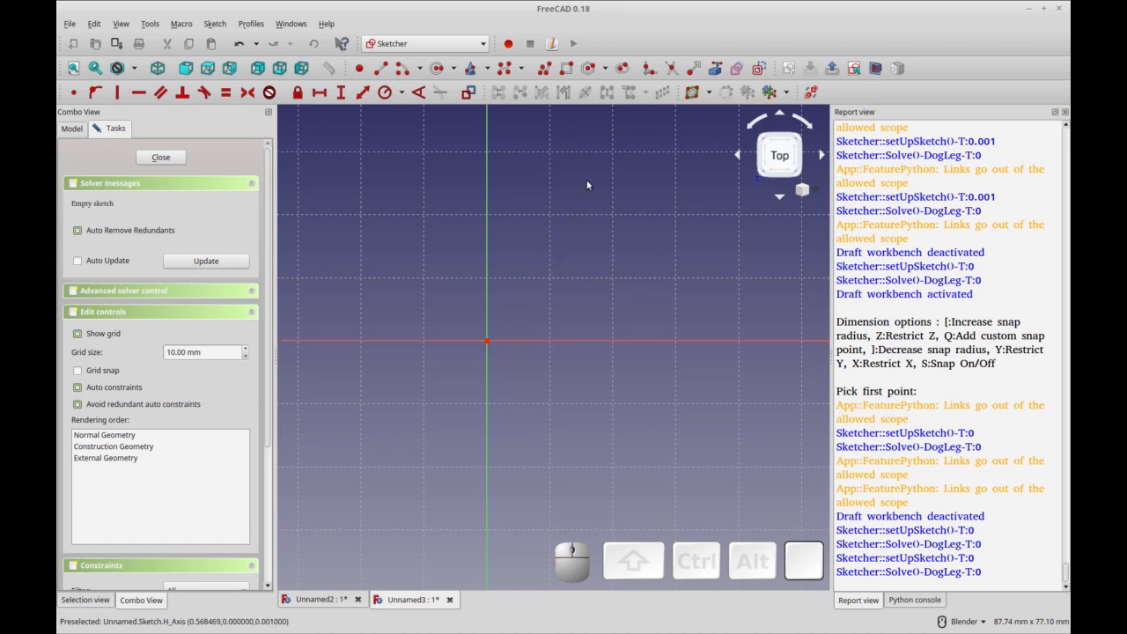
left_click(101, 371)
middle_click_drag(517, 253, 494, 283, "shift")
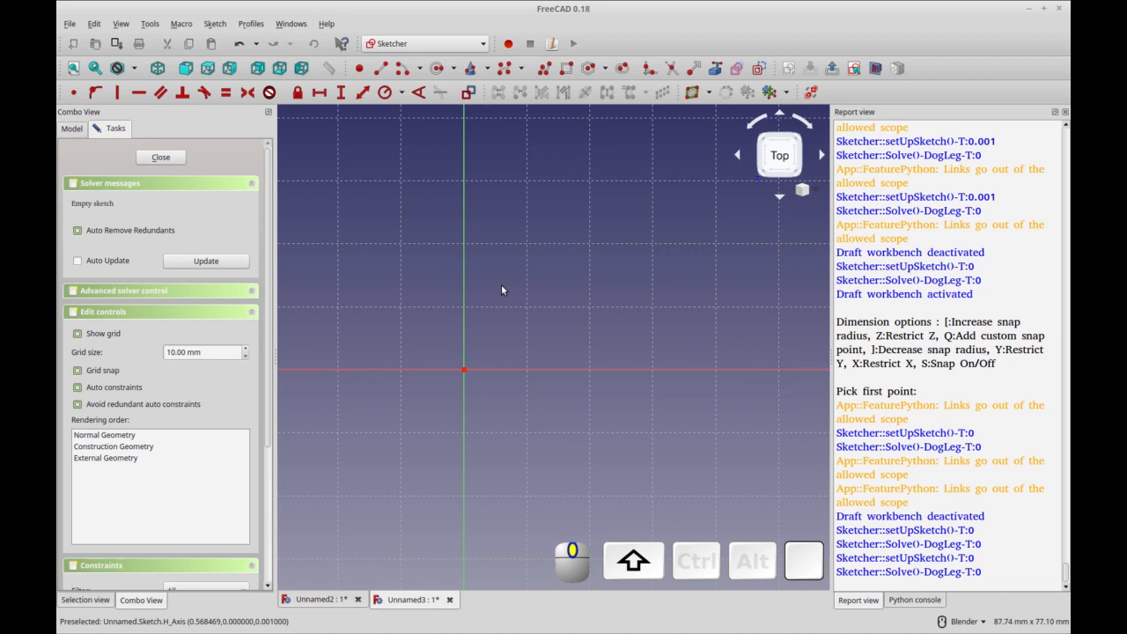
left_click(567, 69)
left_click(464, 369)
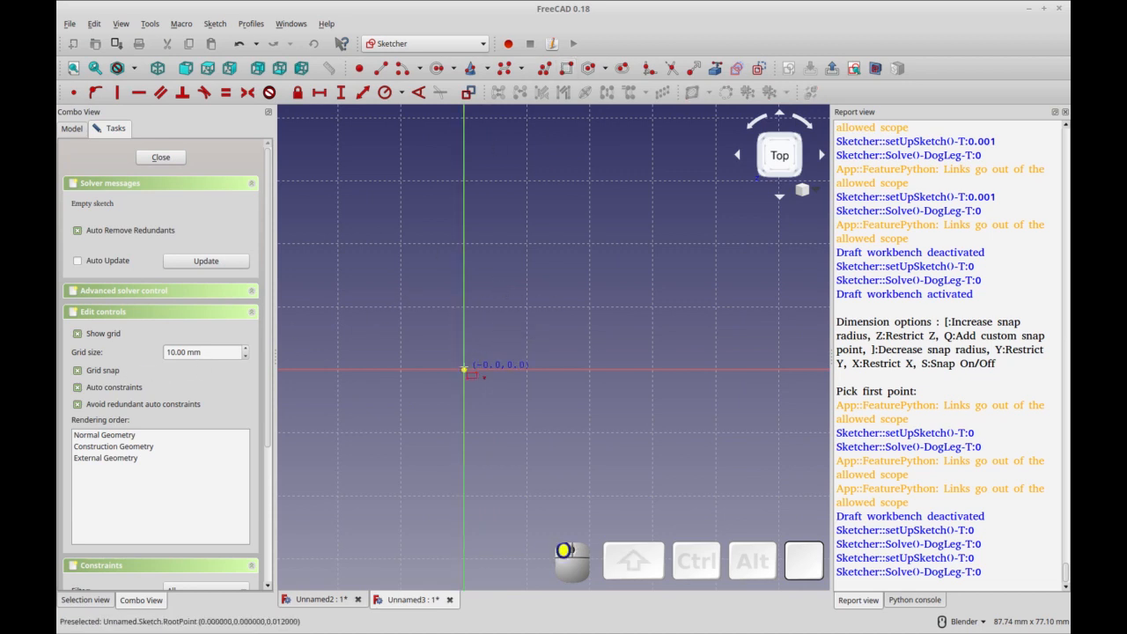
left_click(588, 180)
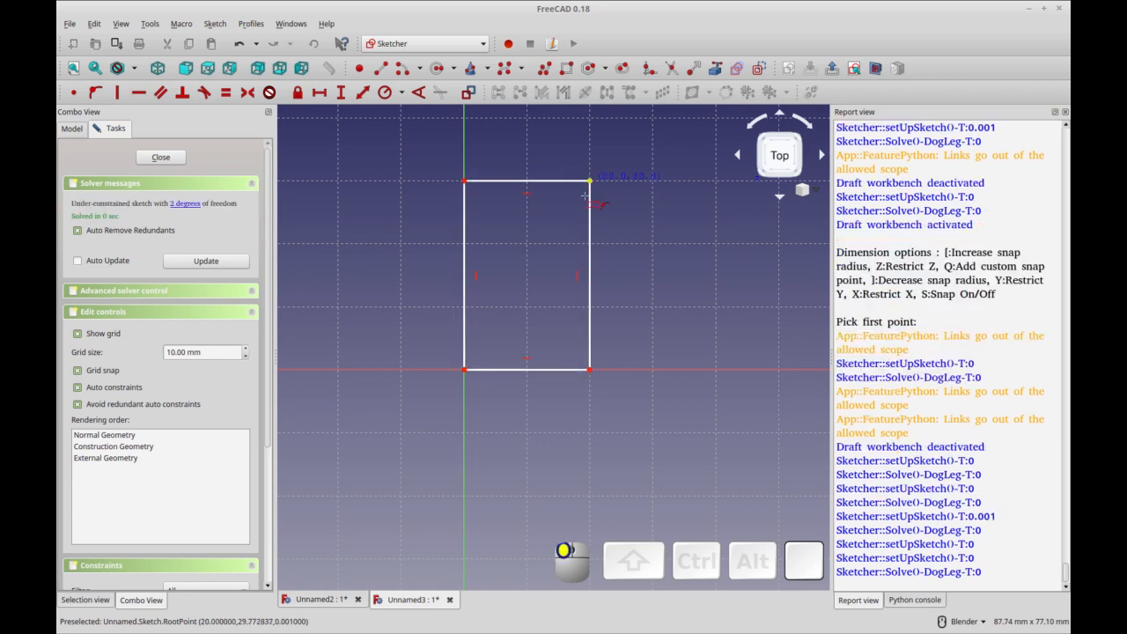
right_click(438, 305)
- Constrain the rectangle's left edge to 30 mm vertically and its top edge to 20 mm horizontally
left_click(464, 264)
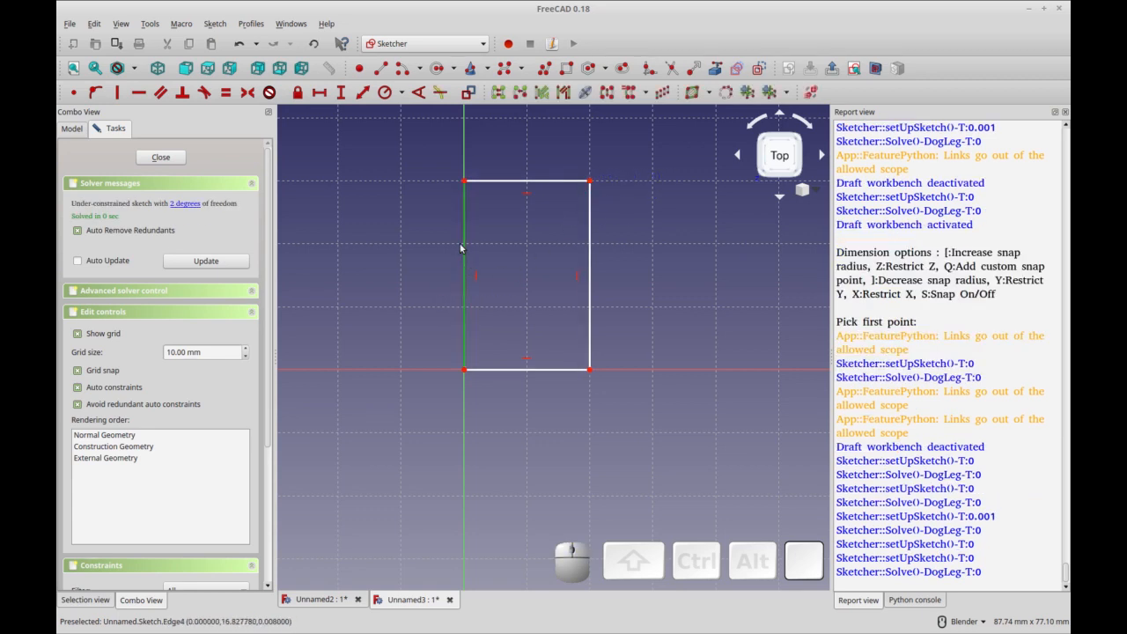
left_click(341, 93)
left_click(628, 275)
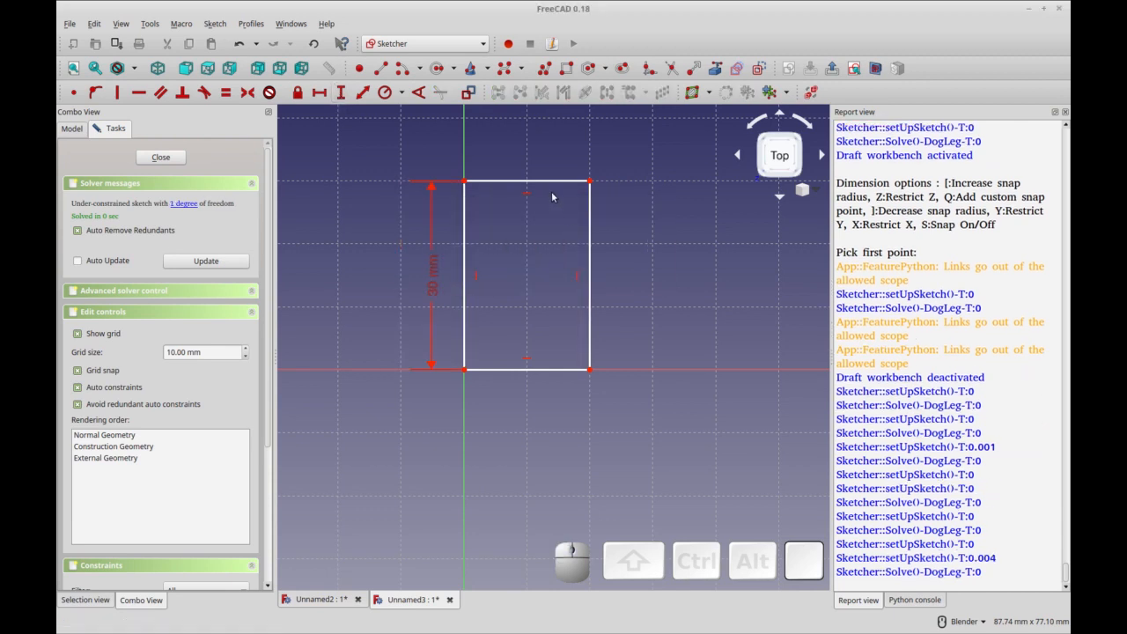
left_click(526, 181)
left_click(327, 99)
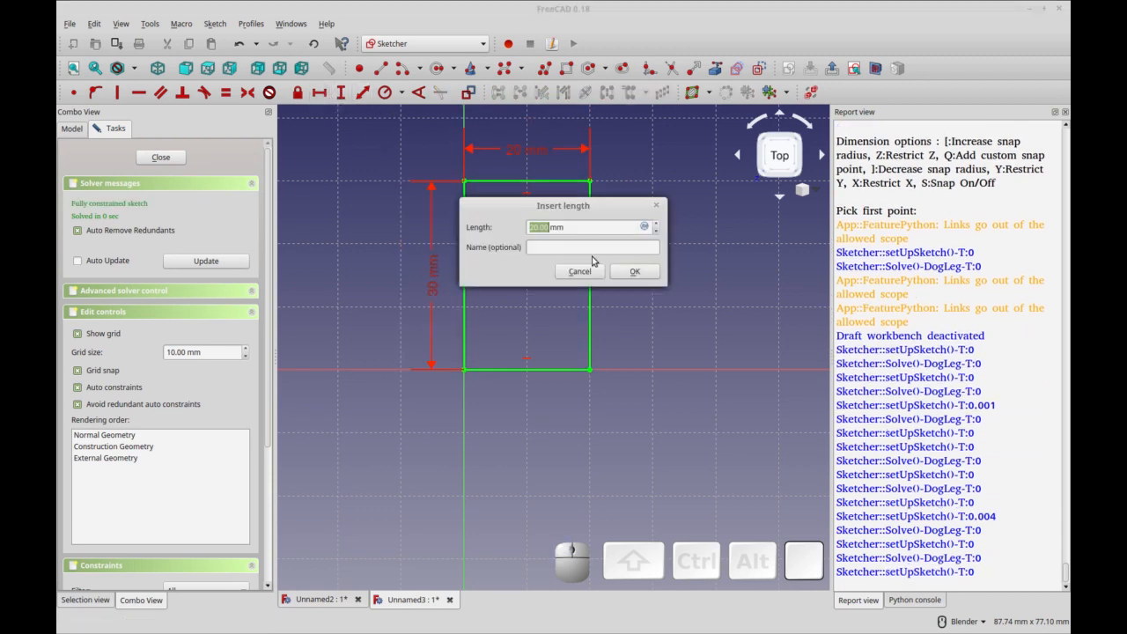
left_click(628, 271)
- Finish the sketch and pad the rectangle to a length of 10 mm
middle_click_drag(487, 347, 610, 391)
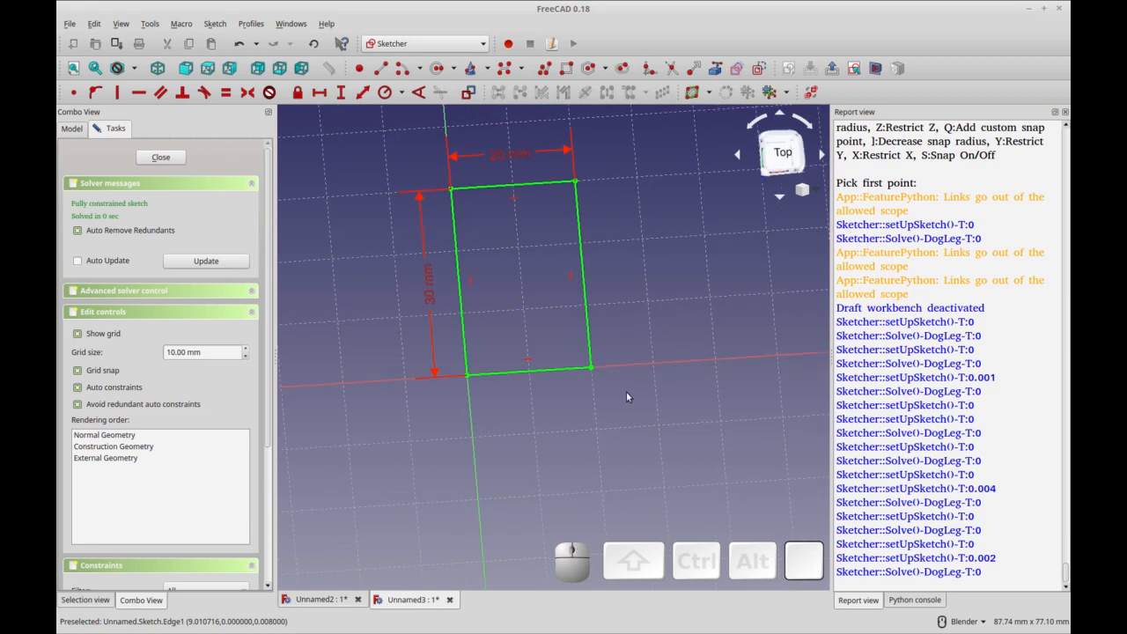
left_click(160, 158)
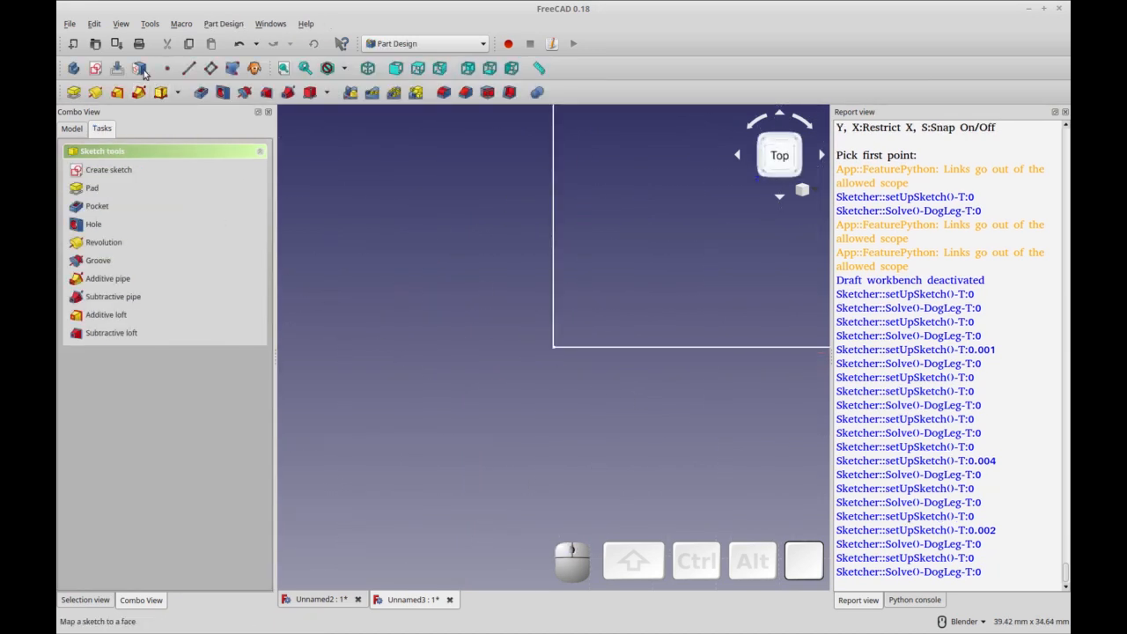
left_click(283, 67)
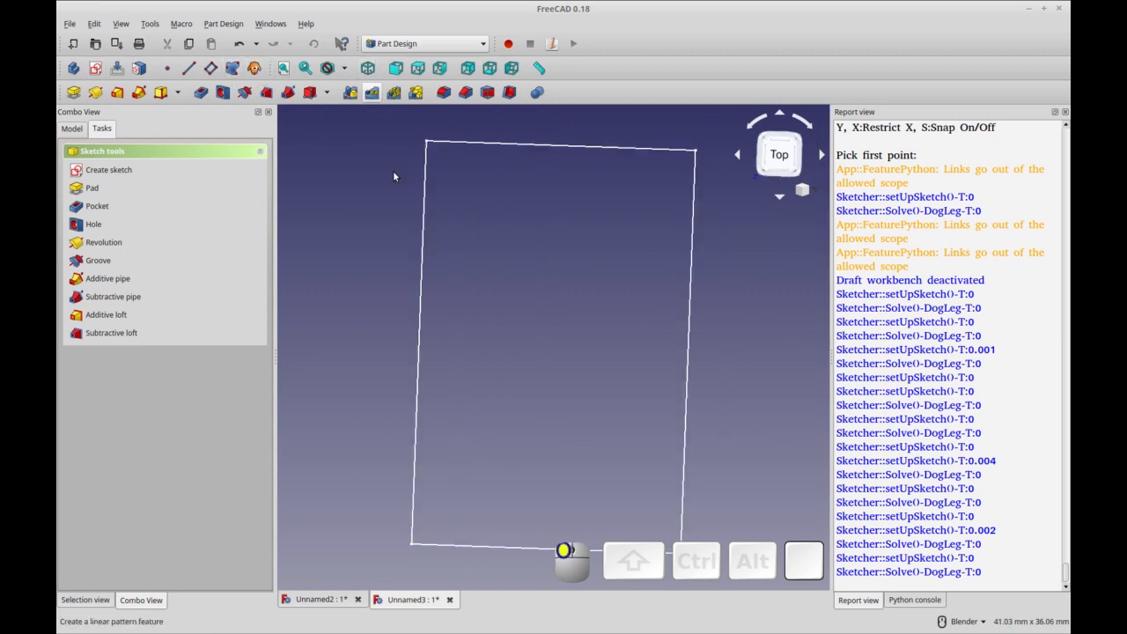
left_click(92, 188)
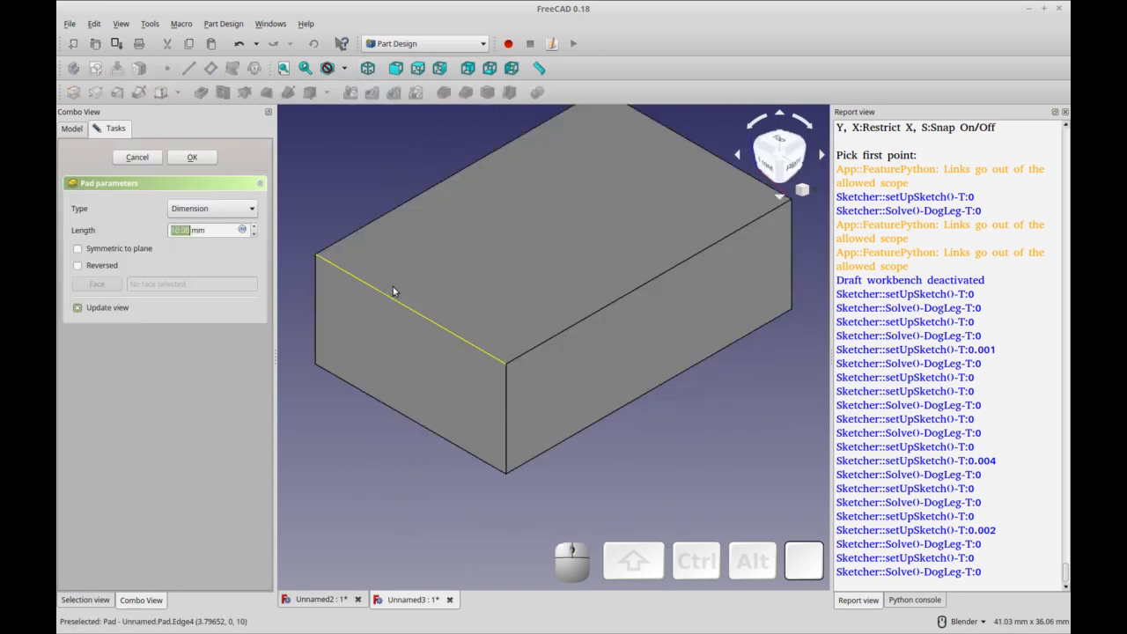
left_click(190, 159)
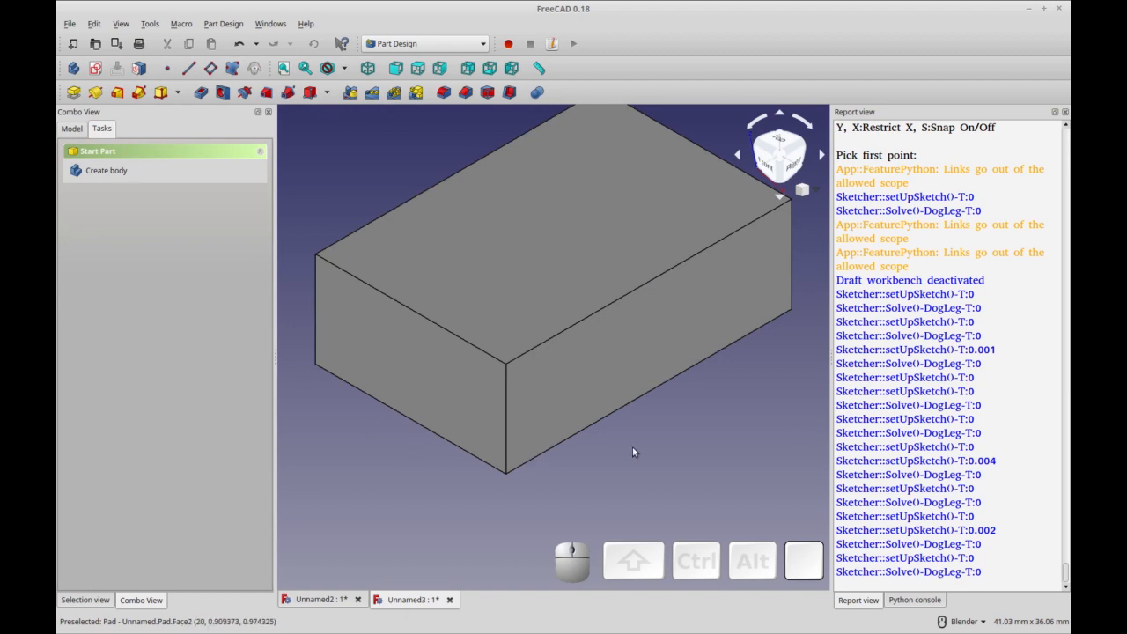
- In the Draft workbench, dimension the block's long bottom front edge, placing the dimension line about 6 mm outside the edge
left_click(390, 44)
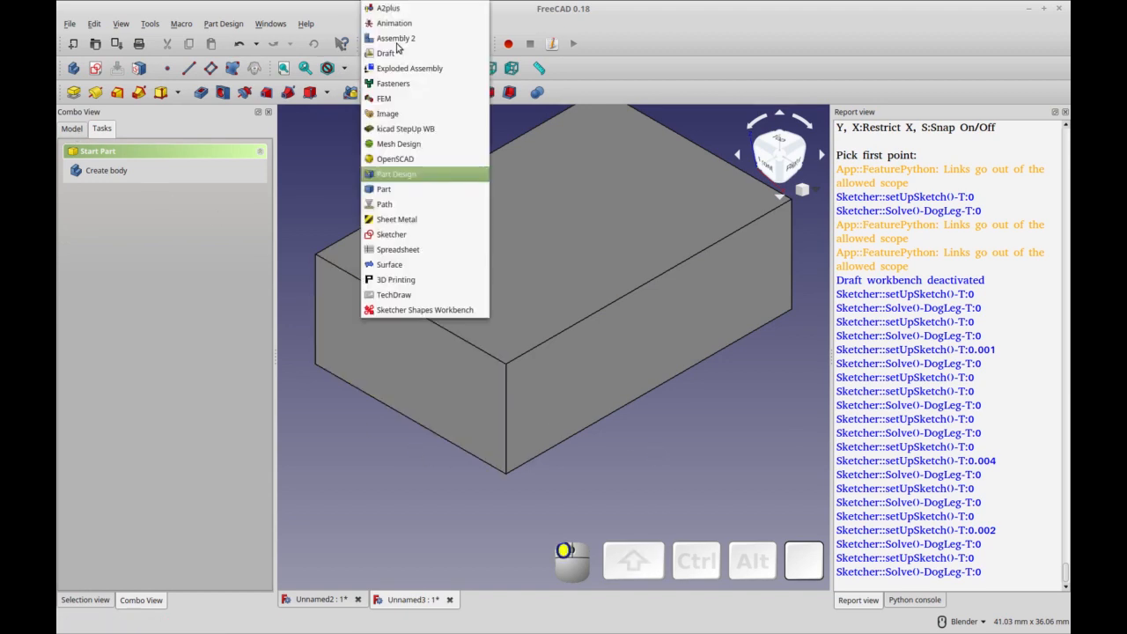
left_click(400, 55)
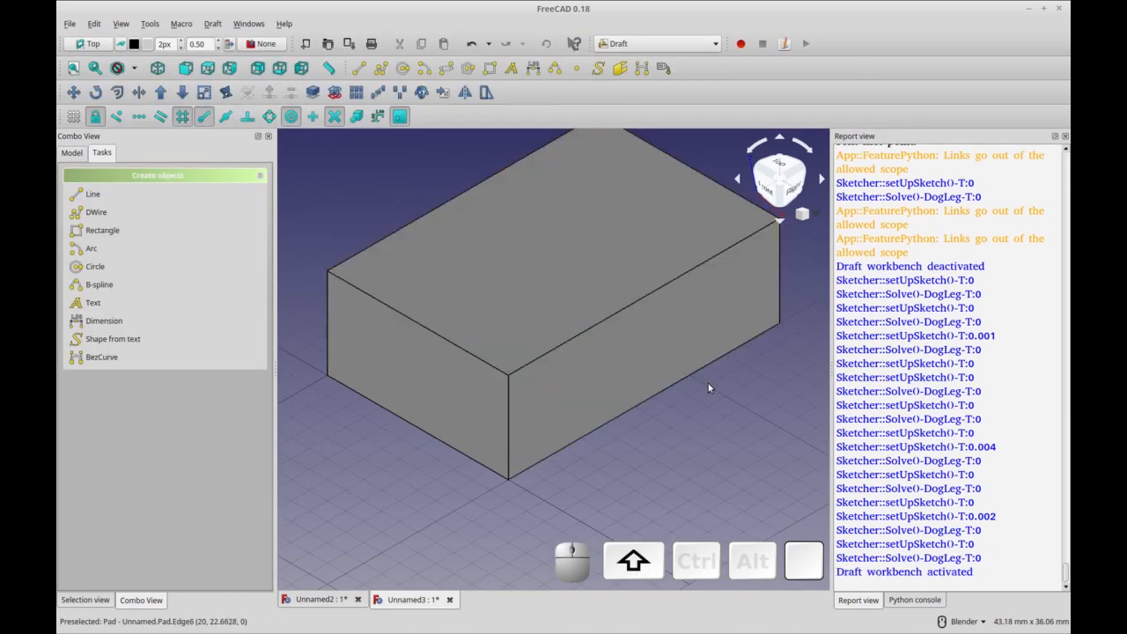
scroll(707, 383, "down", 2)
middle_click_drag(714, 390, 672, 372, "shift")
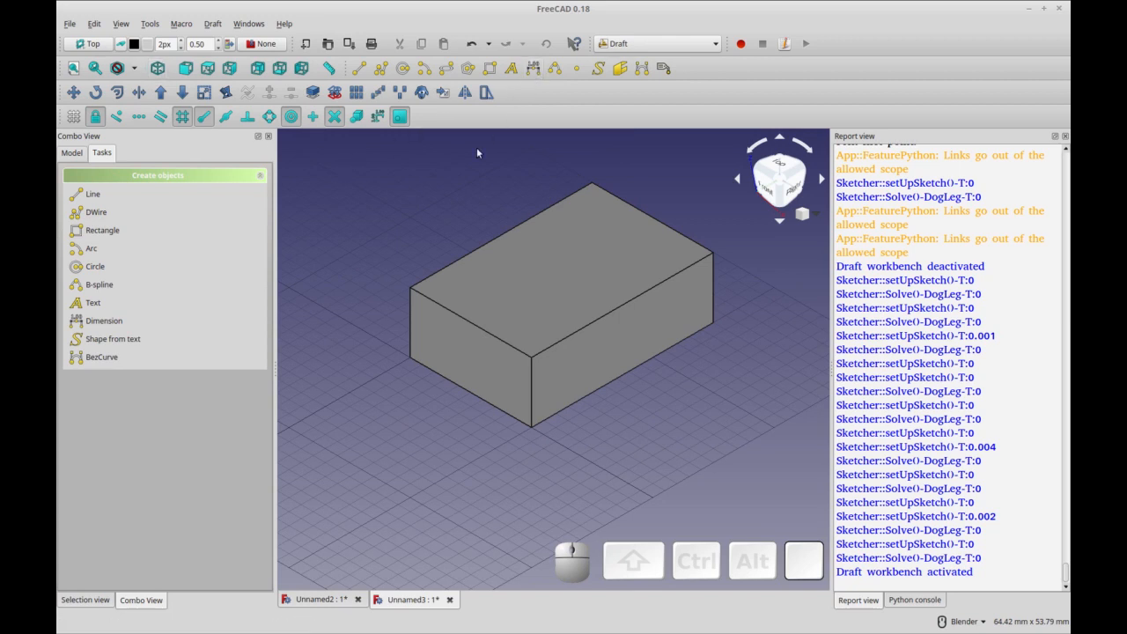
left_click(617, 379)
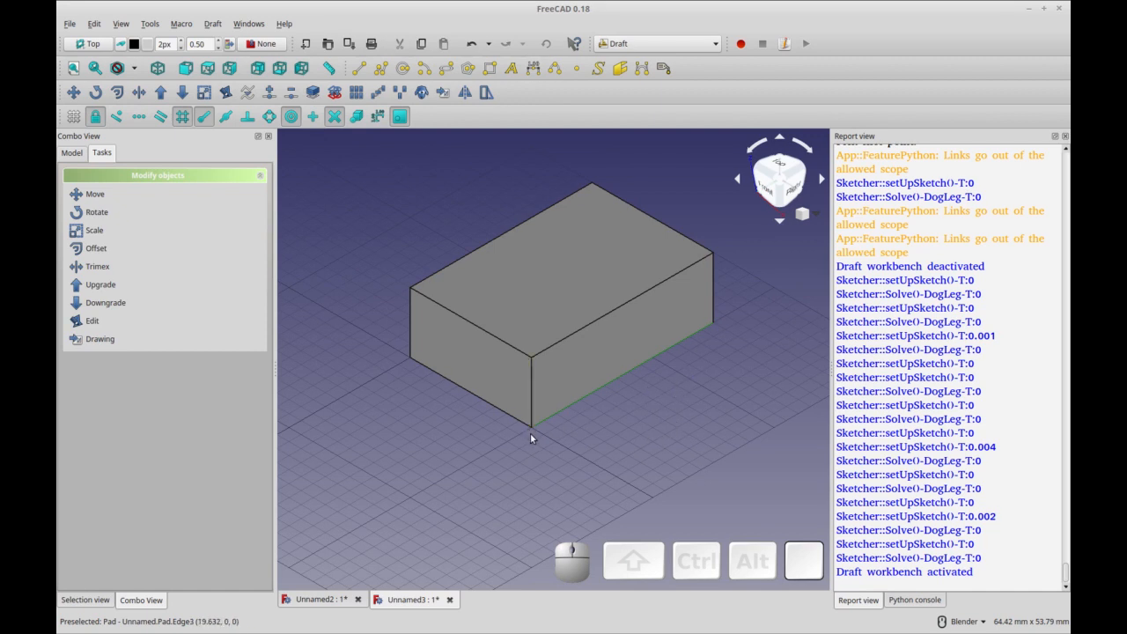
left_click(533, 68)
left_click(567, 447)
- Set the font size of the new dimension's text to 1.50 mm
scroll(638, 441, "up", 3)
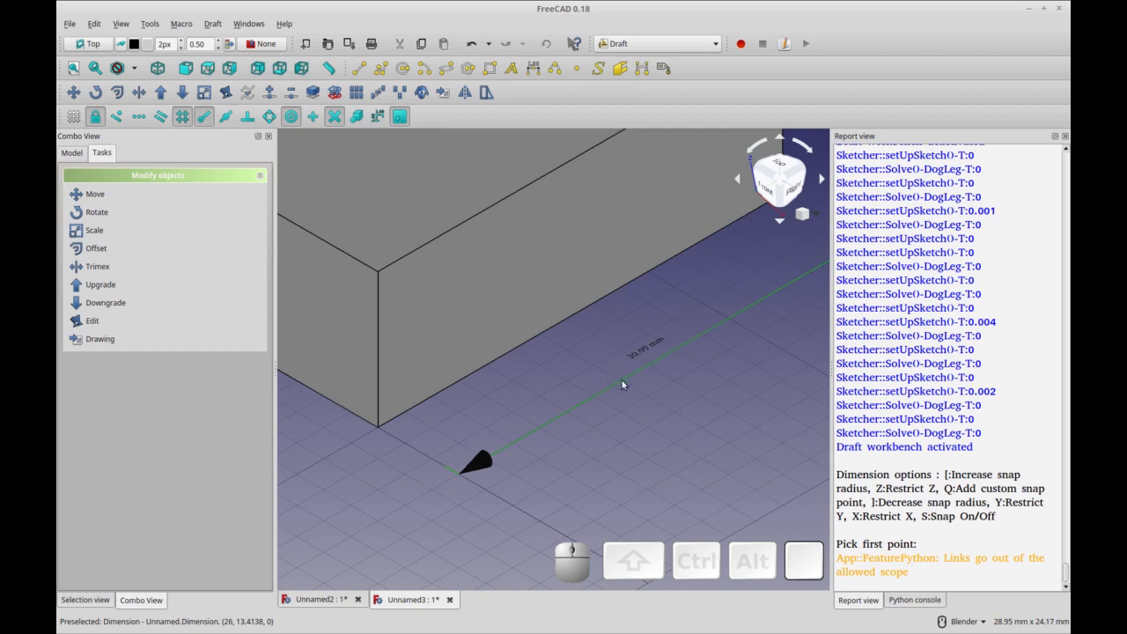
scroll(625, 382, "down", 2)
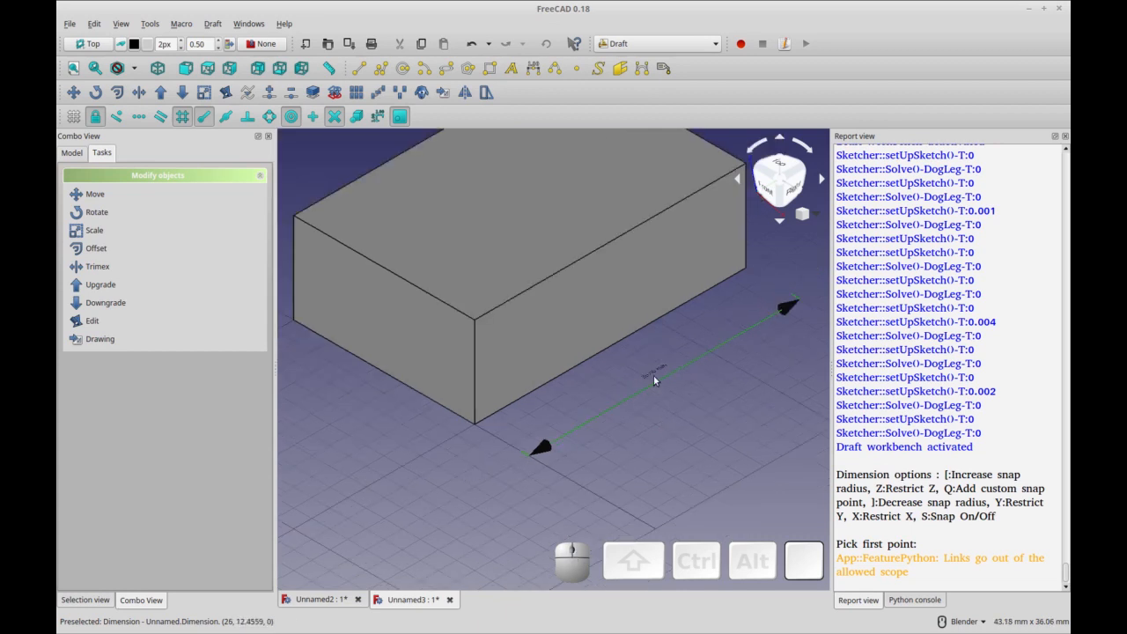
scroll(653, 374, "up", 2)
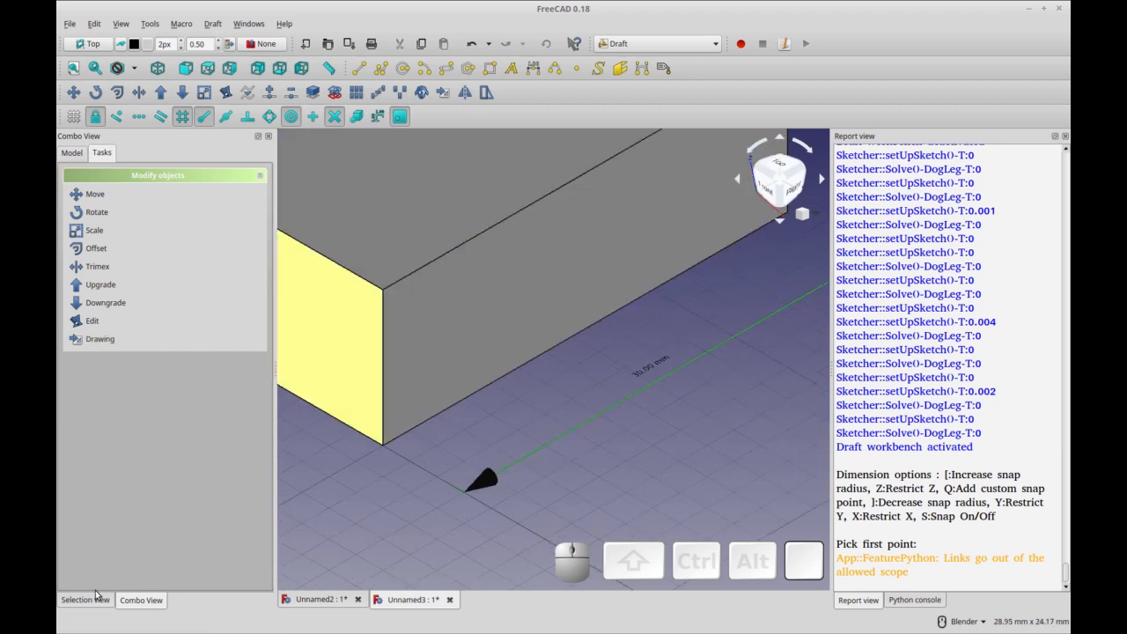
left_click(71, 152)
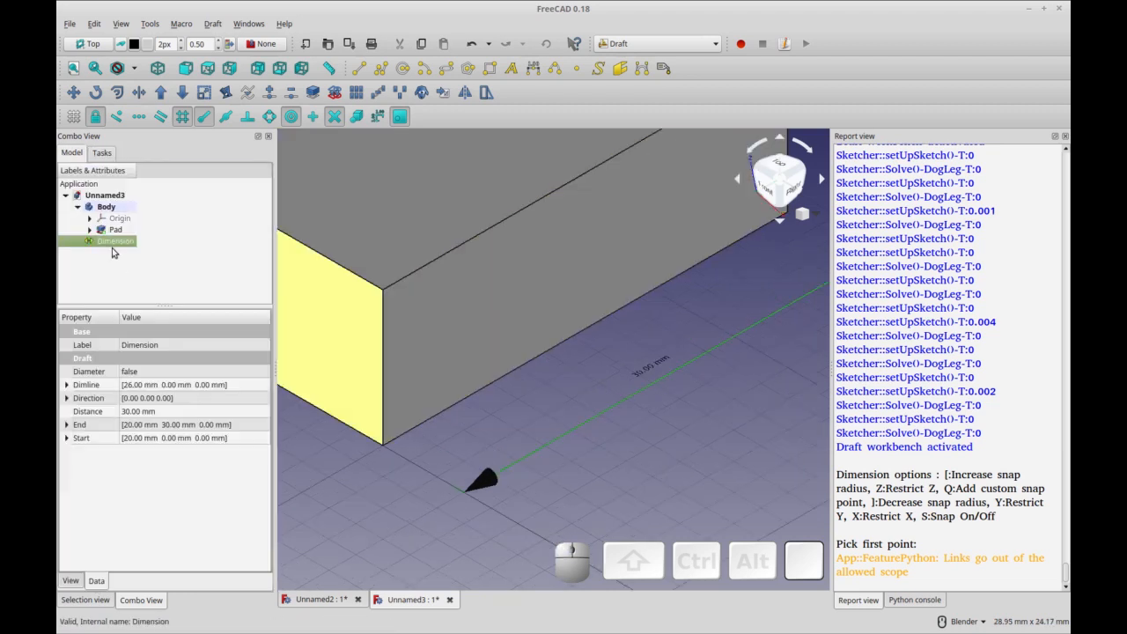
left_click(70, 580)
left_click(197, 385)
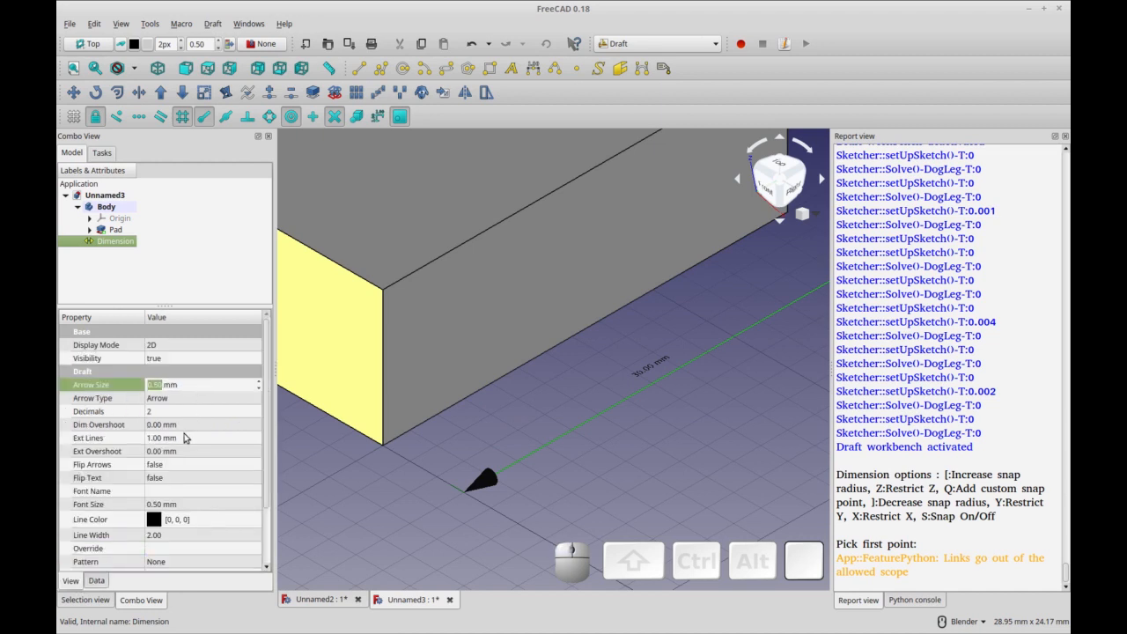
left_click(176, 504)
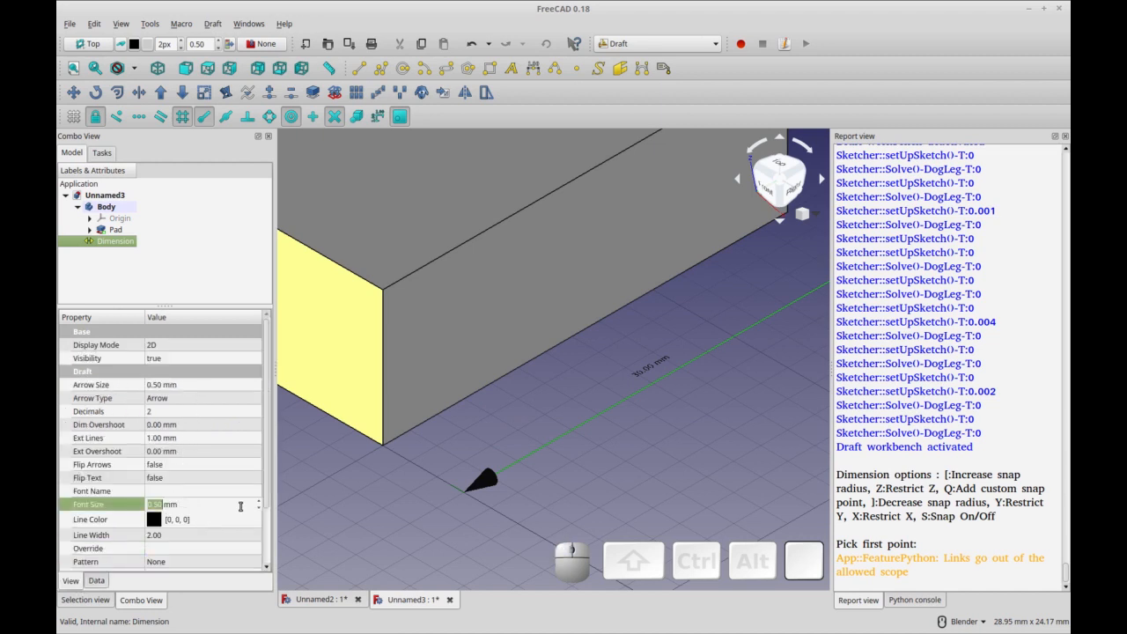
left_click(257, 500)
left_click(238, 517)
scroll(631, 409, "down", 2)
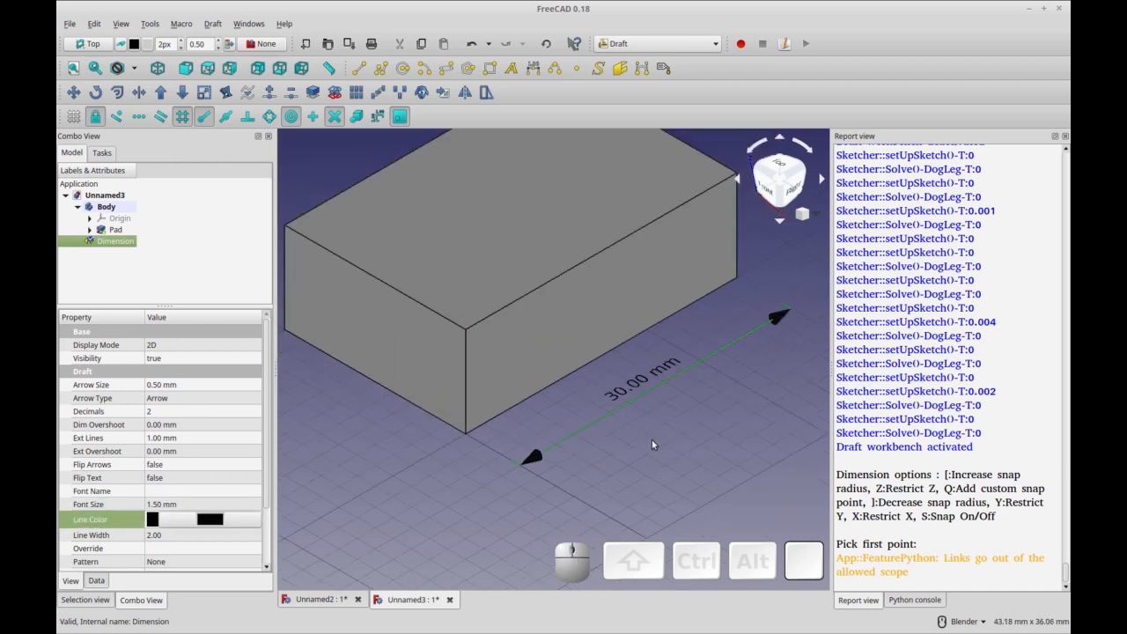
left_click(651, 442)
left_click(626, 398)
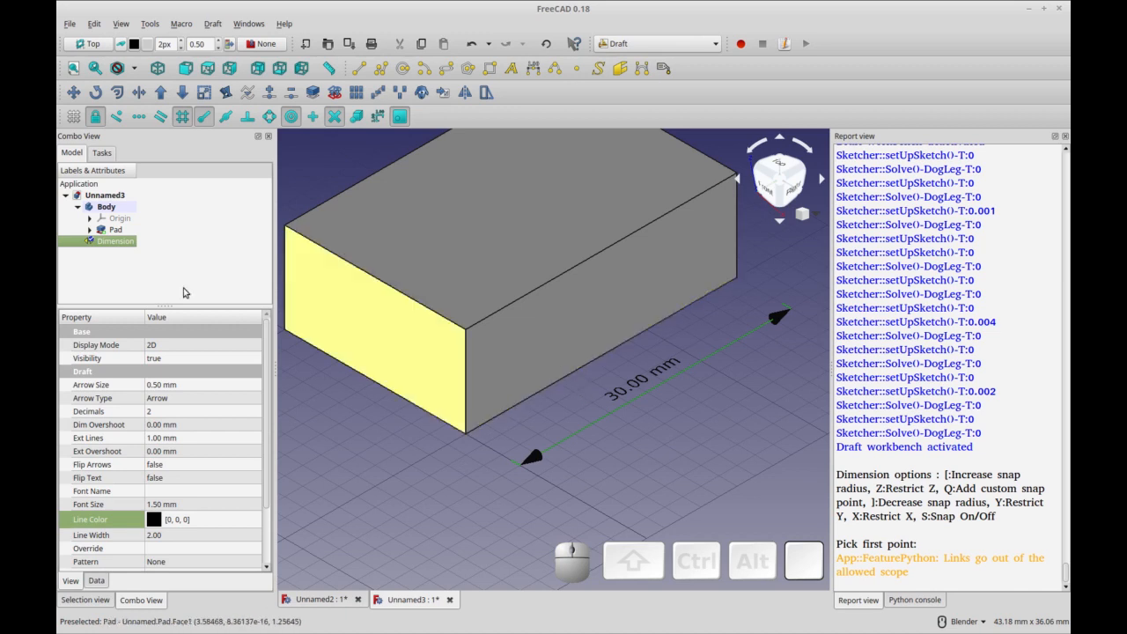
- Set the 30 mm constraint of the pad's sketch to 35 mm in the sketch's data properties
left_click(528, 402)
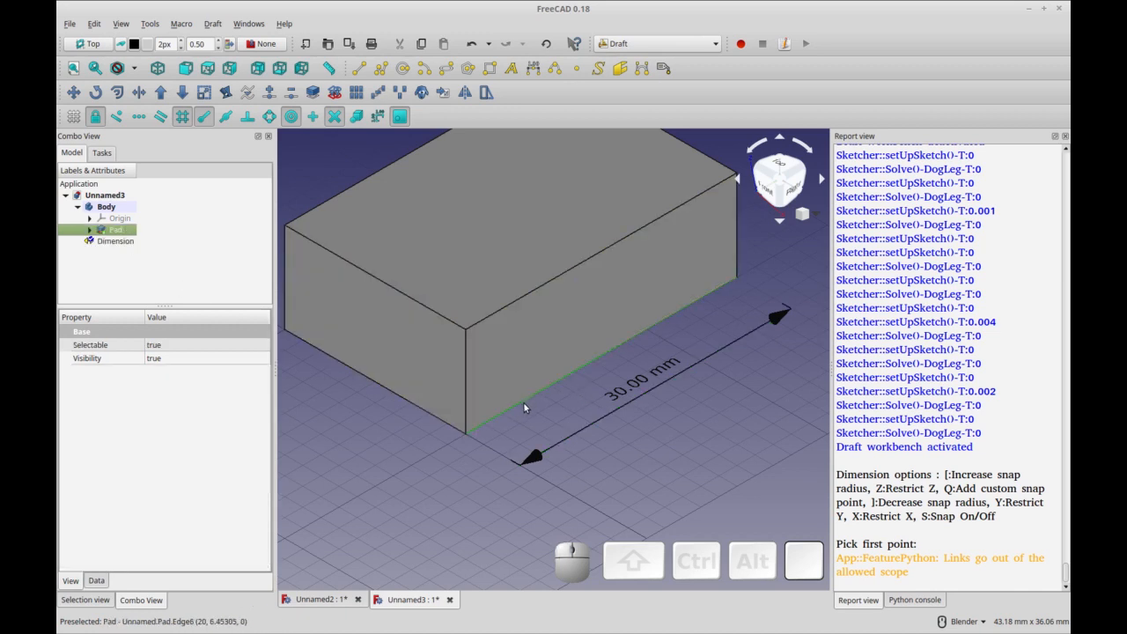
left_click(89, 229)
left_click(131, 241)
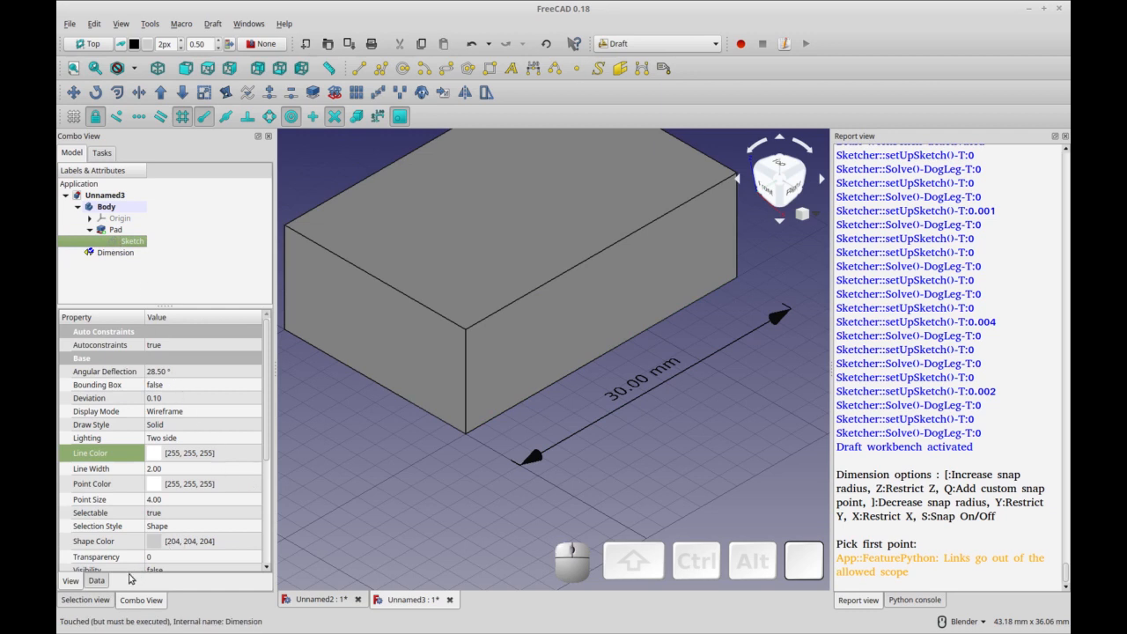
left_click(103, 583)
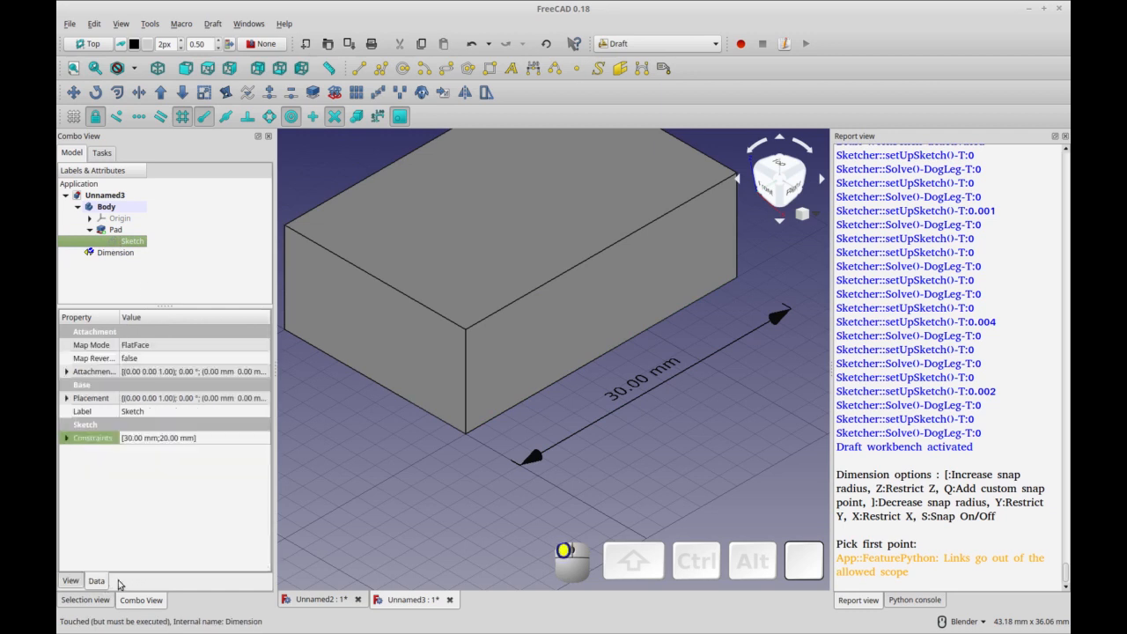
left_click(67, 438)
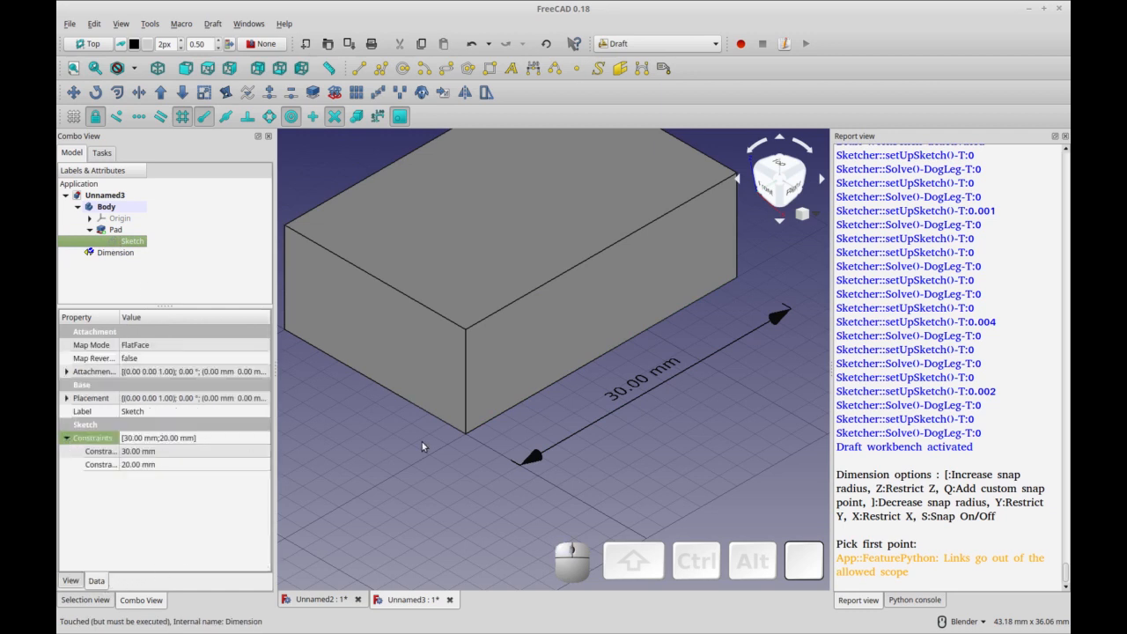
left_click(201, 451)
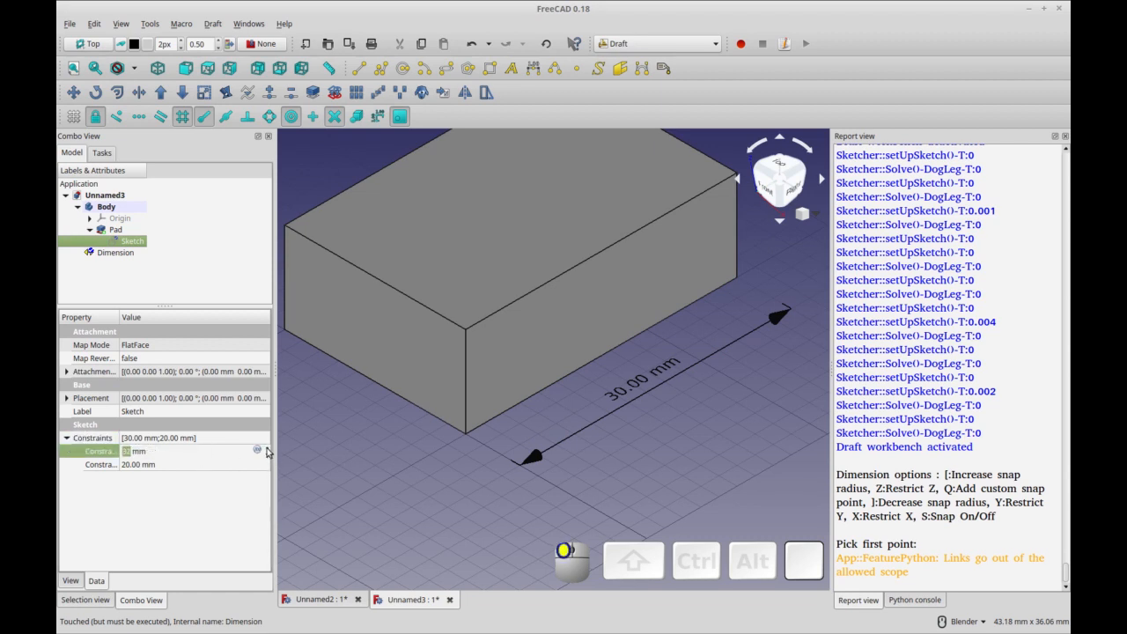
left_click(244, 462)
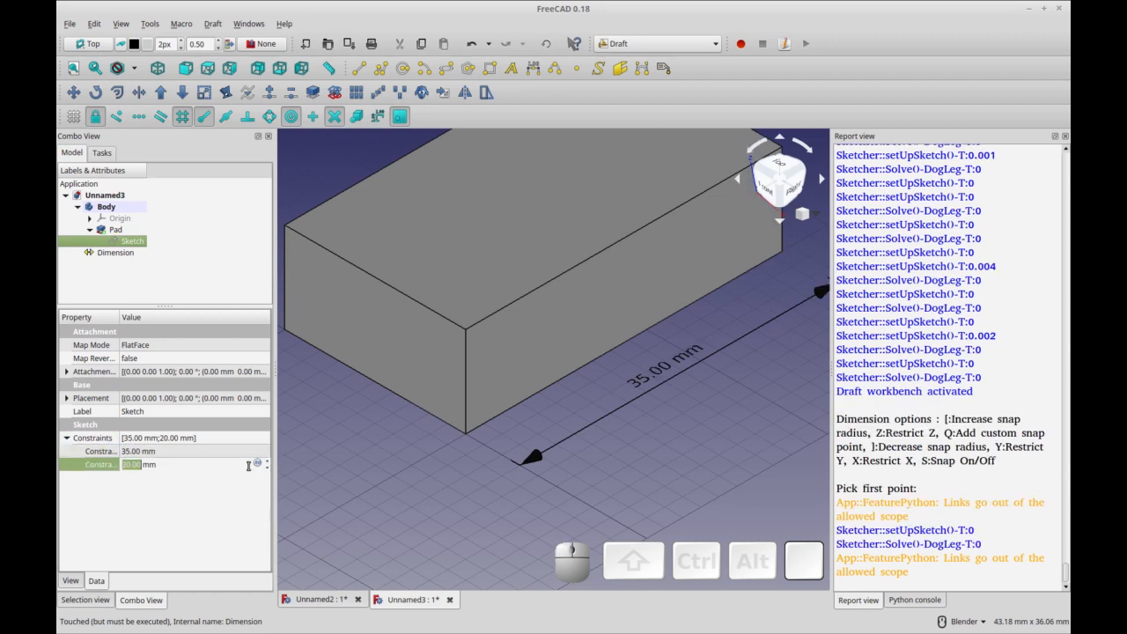
- Dimension the block's short bottom front edge, placing the dimension line about 6 mm outside the edge
scroll(637, 444, "down", 2)
middle_click_drag(576, 444, 558, 442, "shift")
left_click(389, 483)
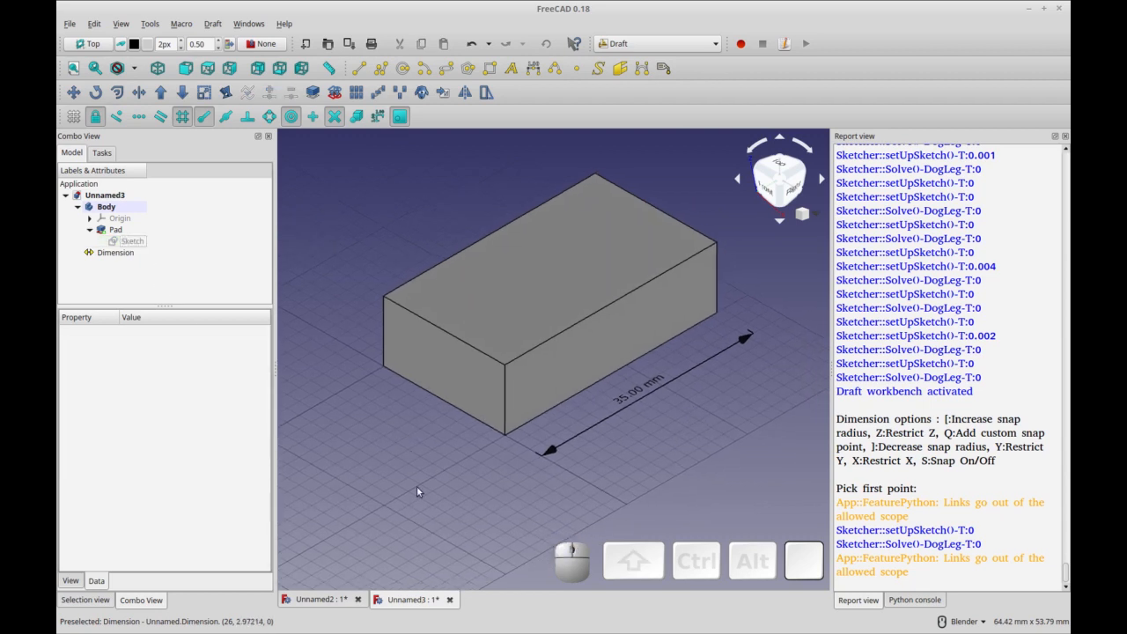
left_click(533, 68)
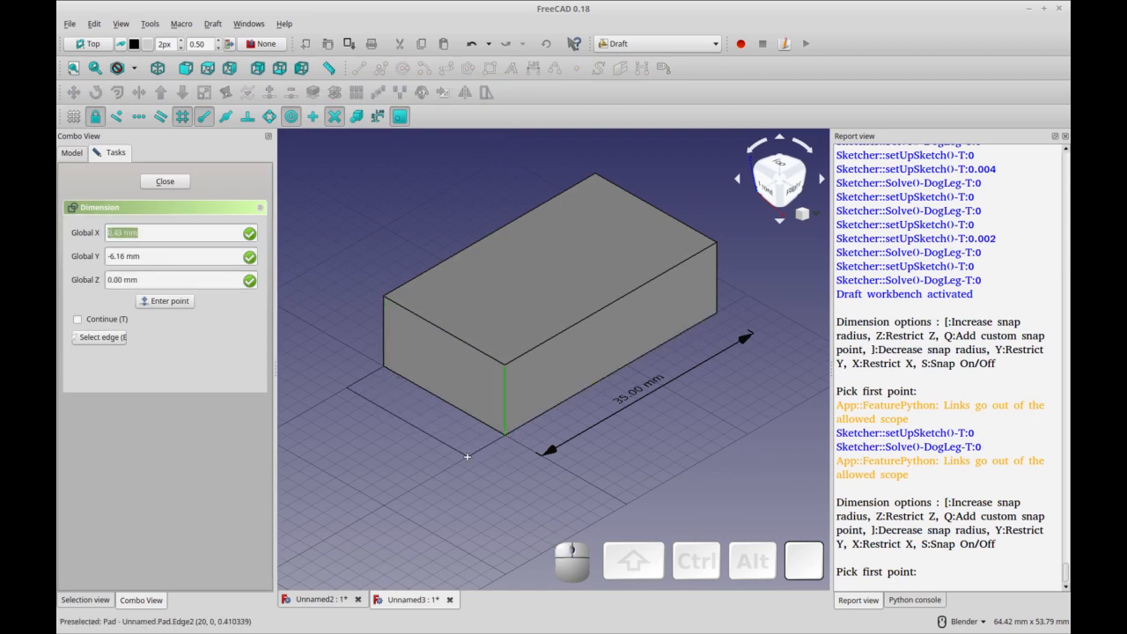
left_click(467, 457)
- Enlarge the font size of the short edge's dimension to match the text of the long edge's dimension
scroll(422, 452, "up", 4)
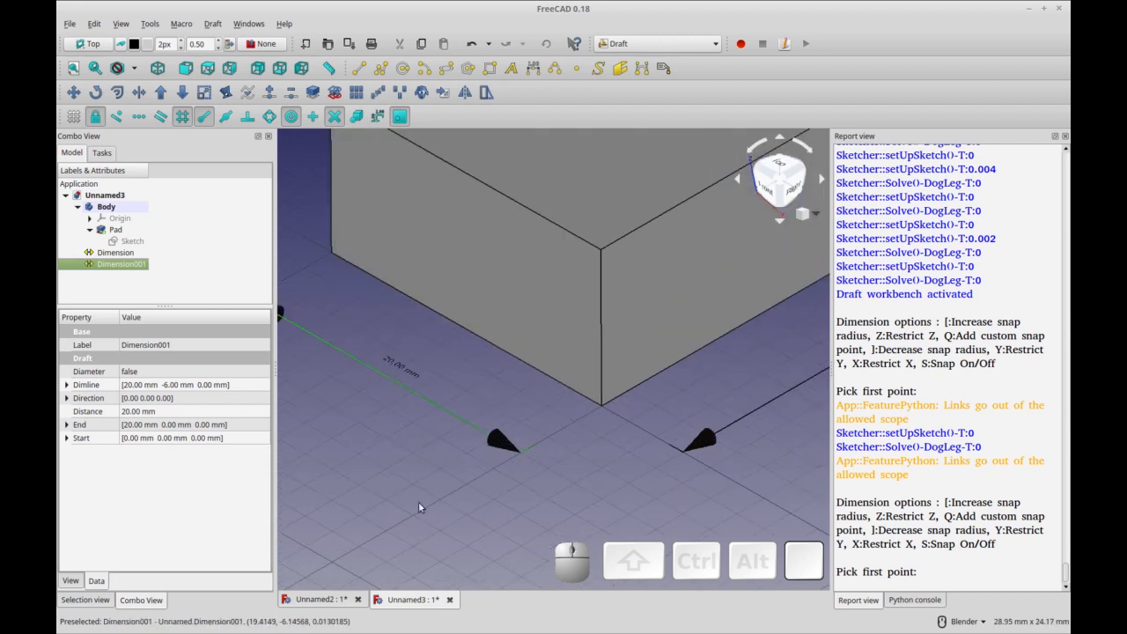
scroll(410, 439, "down", 3)
key("shift")
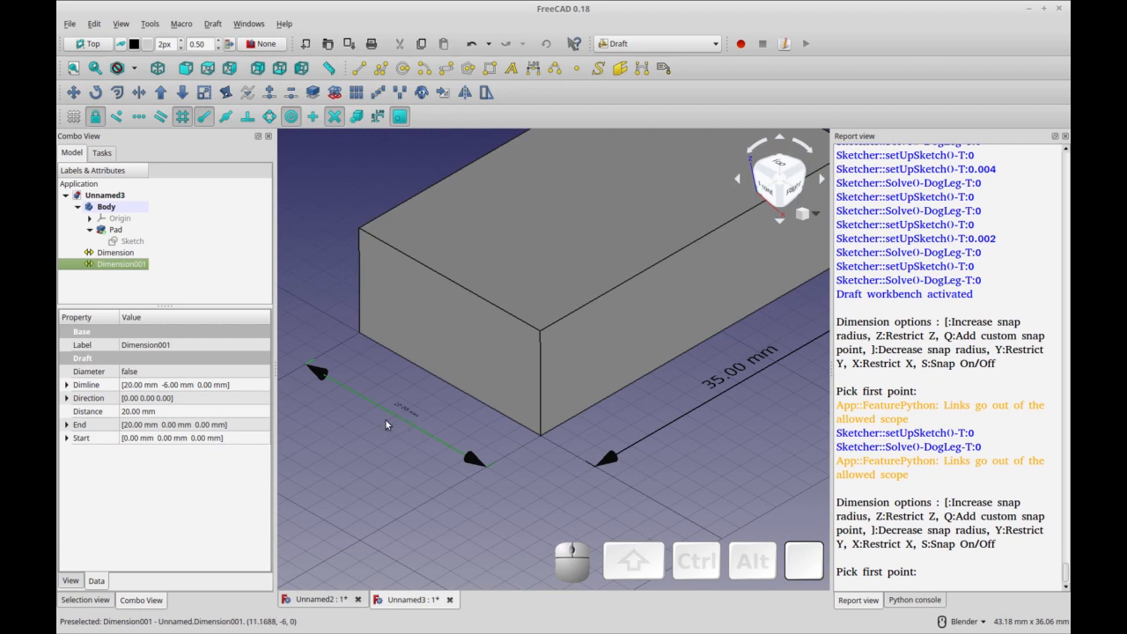
scroll(396, 437, "down", 3)
scroll(402, 430, "up", 3)
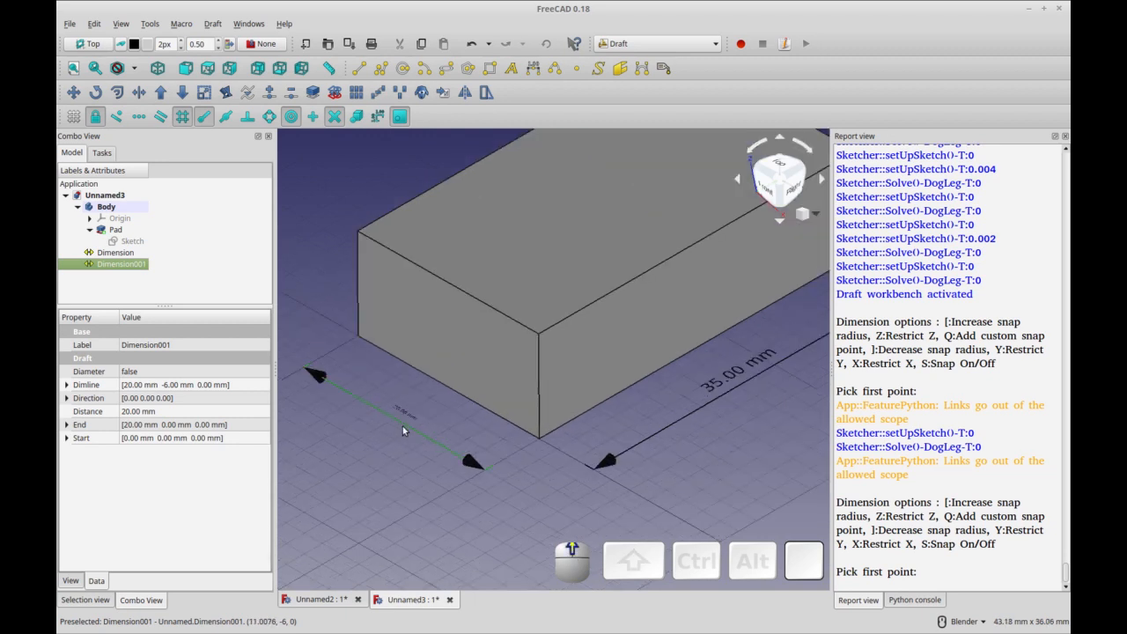
left_click(70, 581)
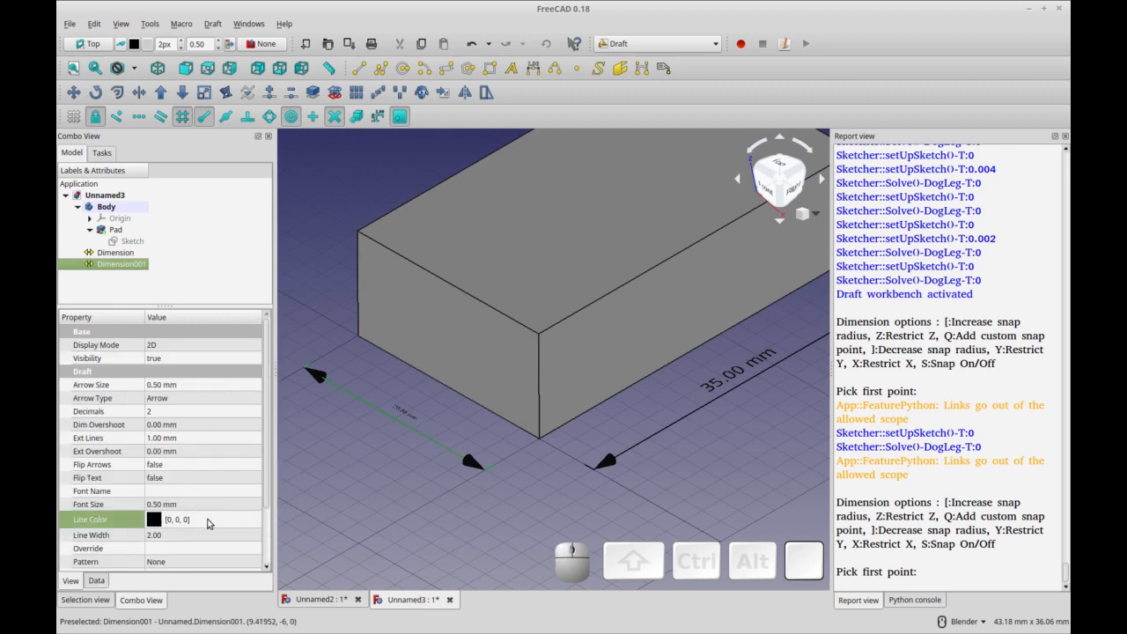
left_click(251, 506)
left_click(258, 499)
left_click(240, 494)
left_click(513, 486)
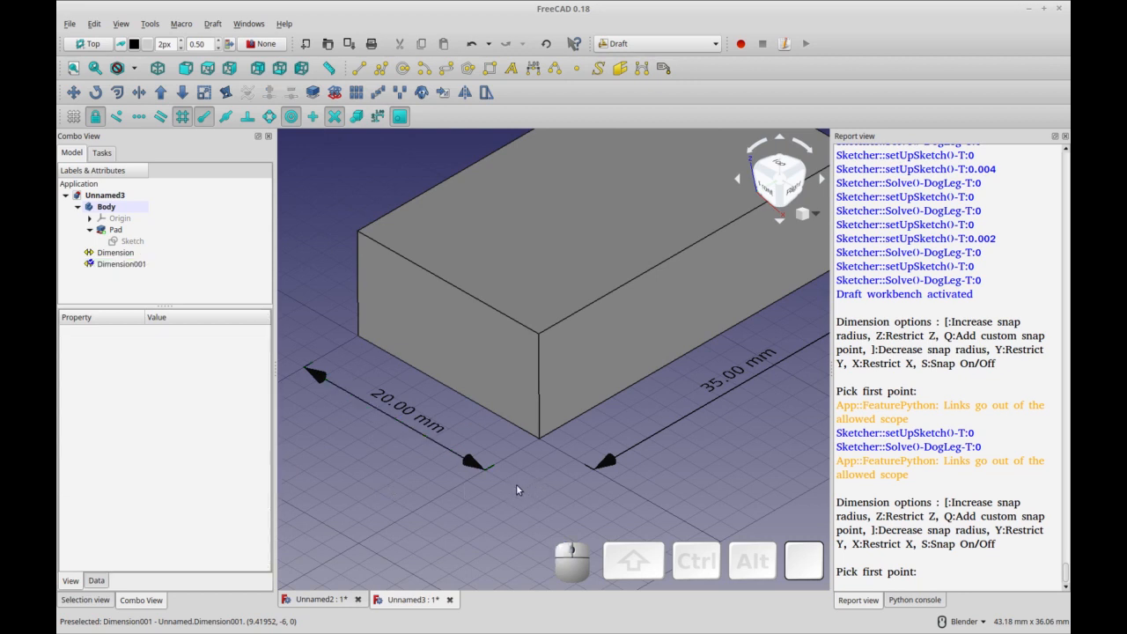
- Set the sketch's 20 mm constraint to 24 mm to test whether the short edge's dimension follows
left_click(132, 241)
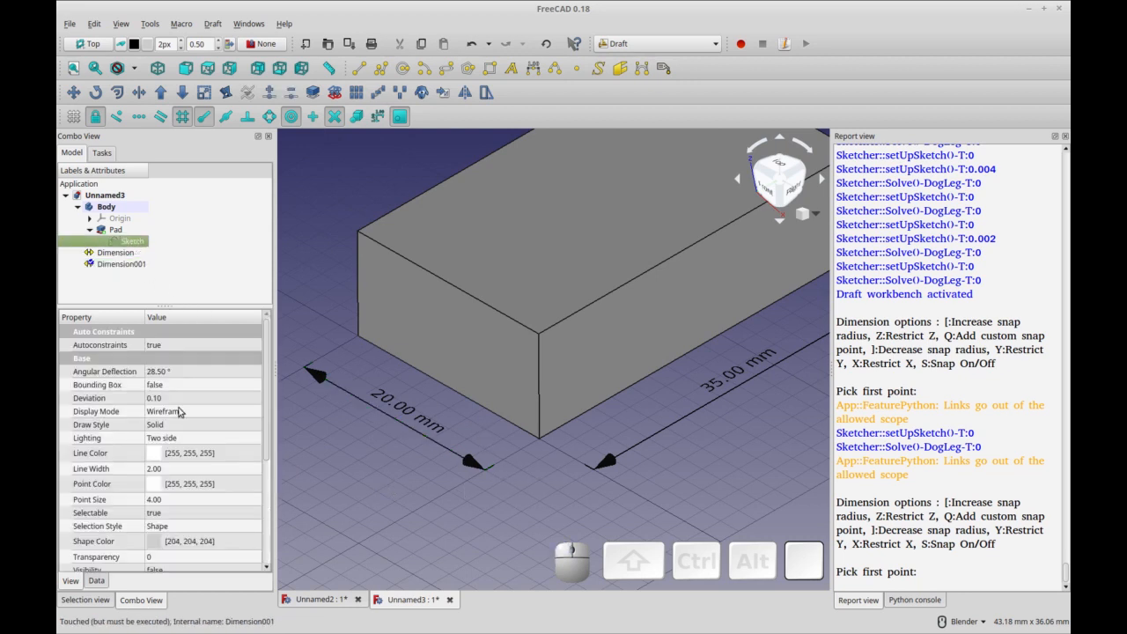
left_click(97, 581)
left_click(220, 464)
type("24")
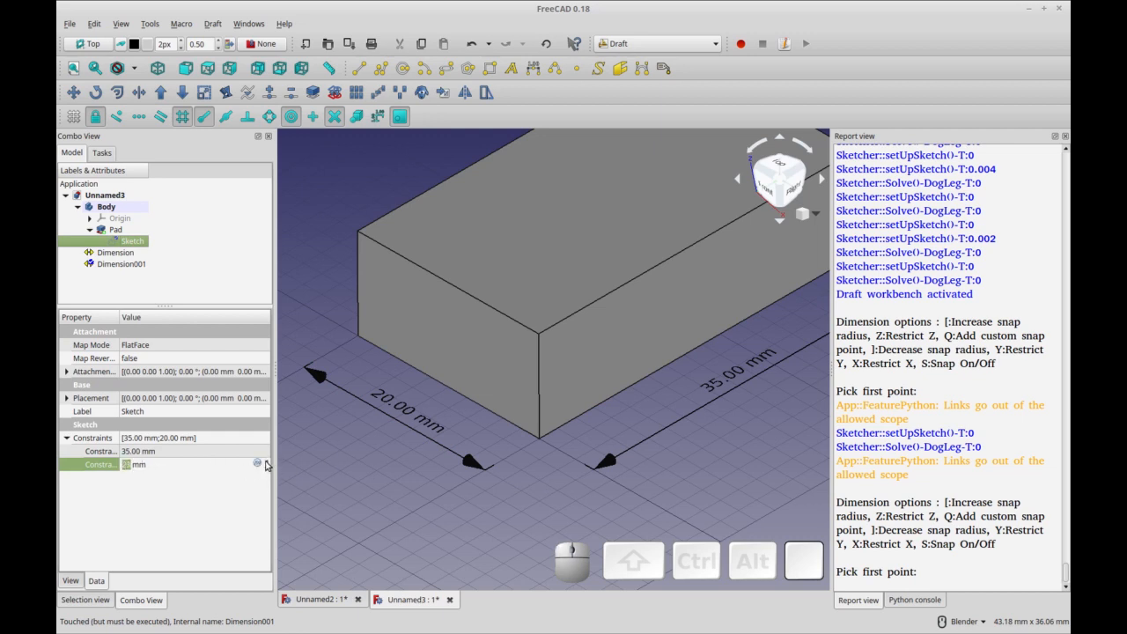
left_click(334, 489)
- Restore the sketch's width constraint to 20 mm
left_click(233, 464)
left_click(266, 467)
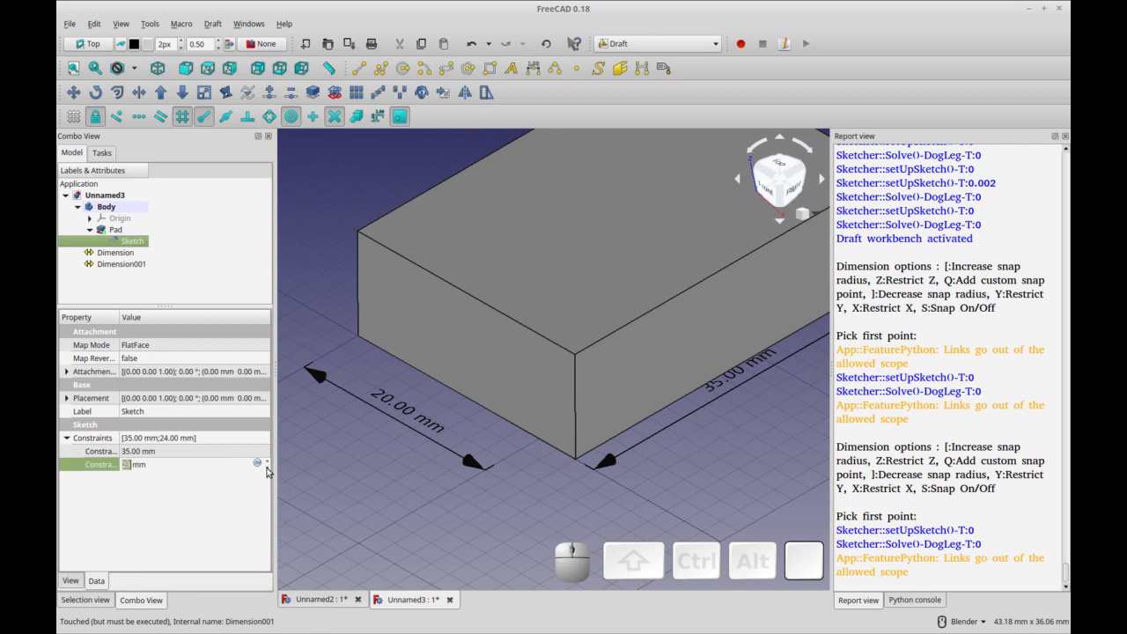
left_click(231, 454)
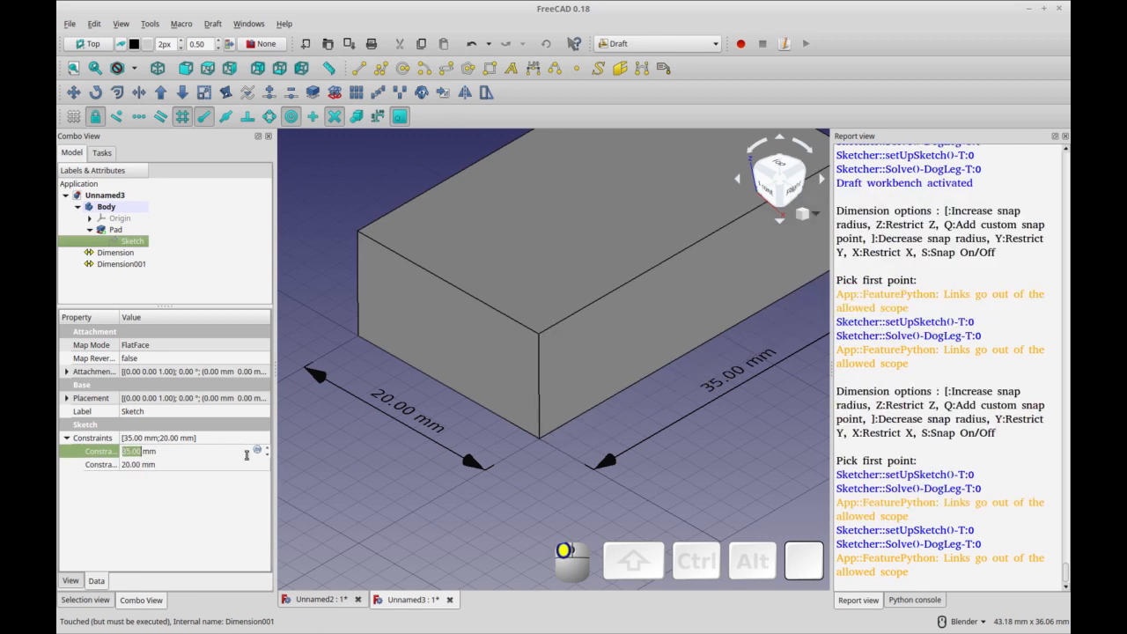
- Examine the block's two dimensions and compare their data properties with the constraints of the pad's sketch
middle_click_drag(601, 462, 592, 429, "shift")
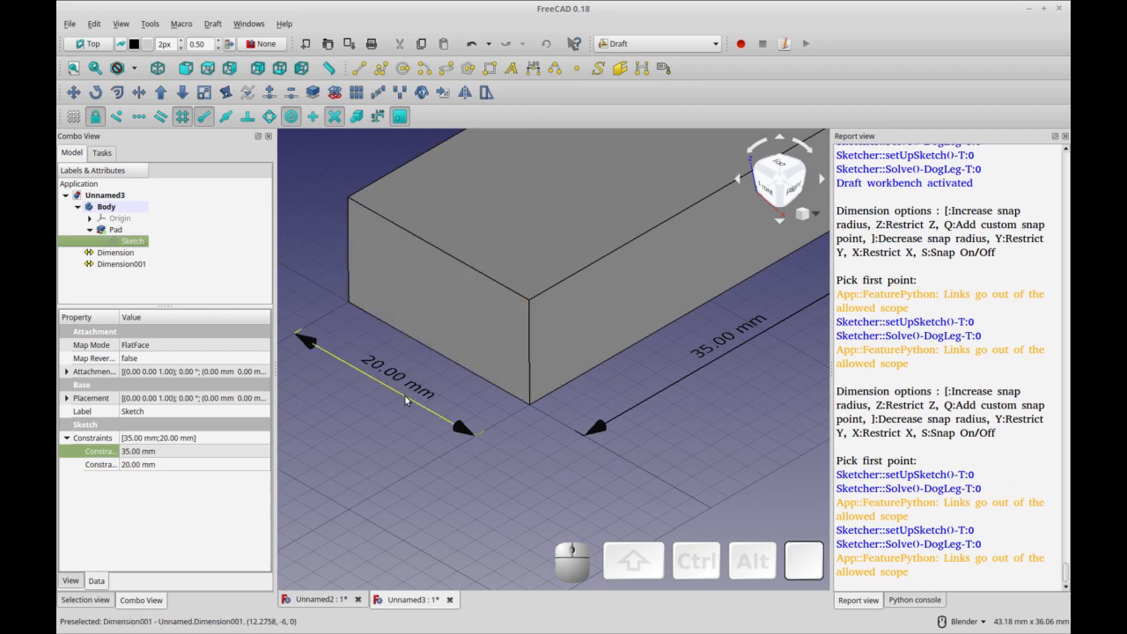
middle_click_drag(611, 439, 595, 450, "shift")
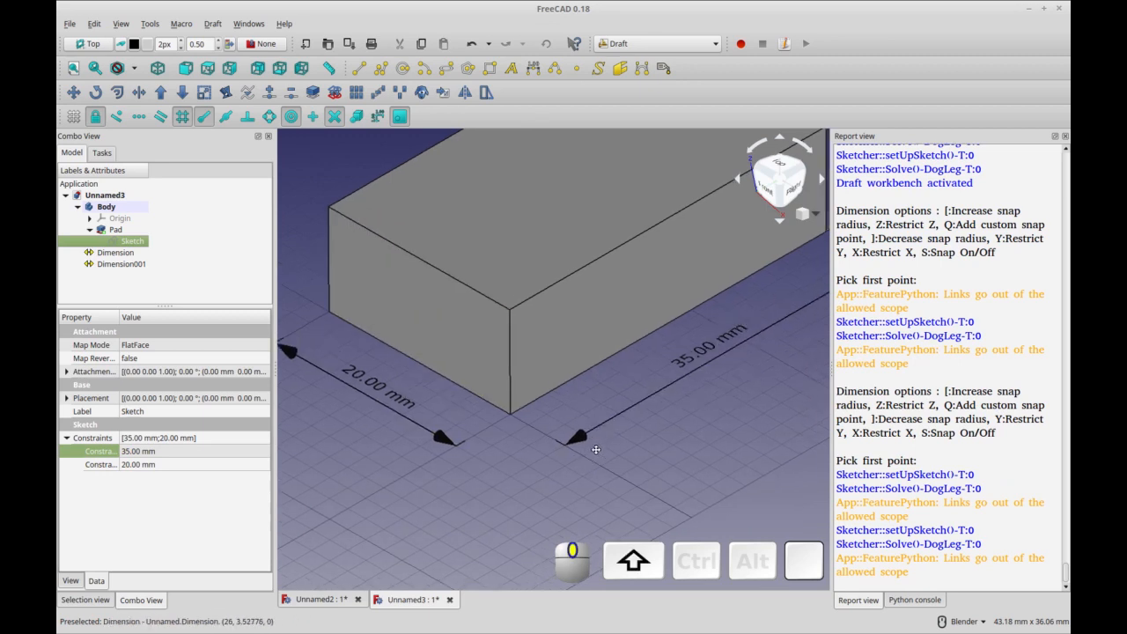
scroll(578, 470, "down", 2)
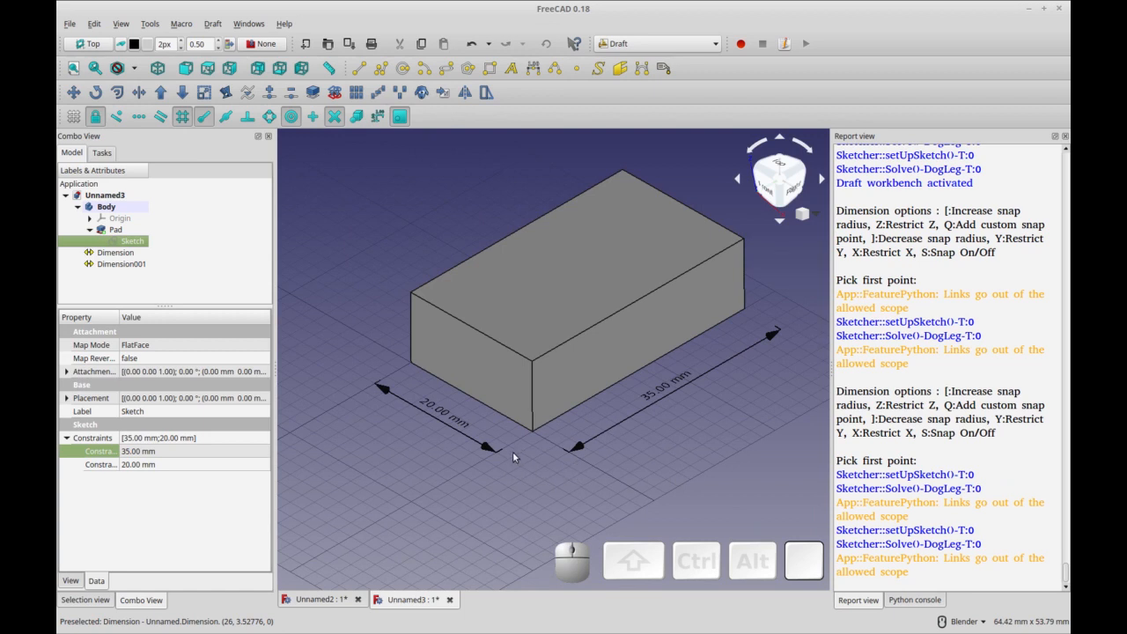
left_click(606, 430)
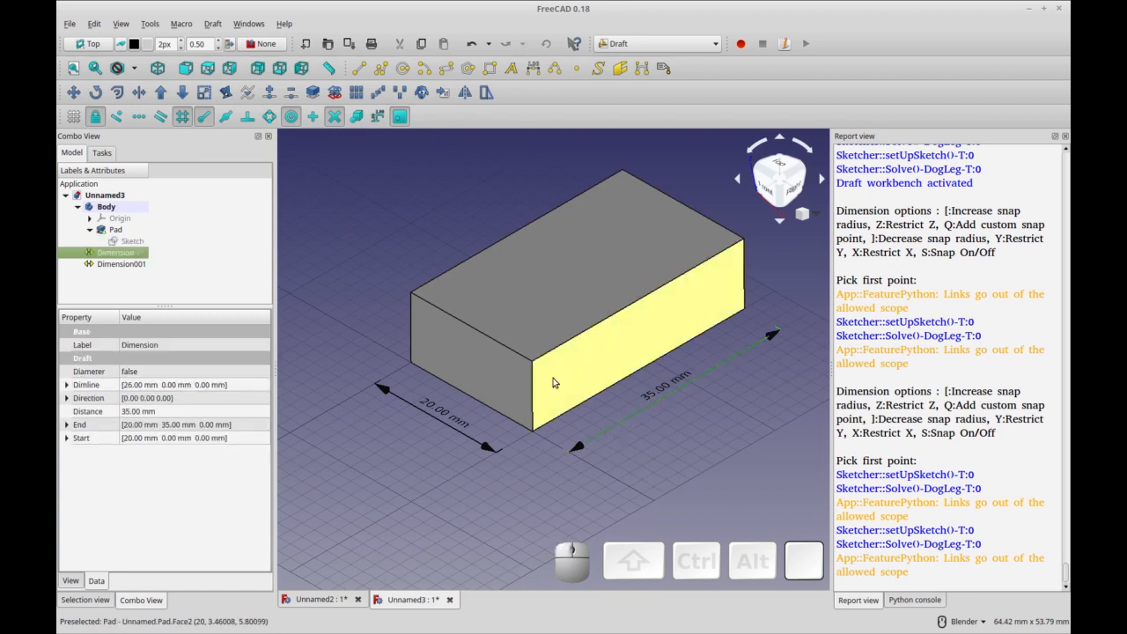
scroll(576, 438, "up", 2)
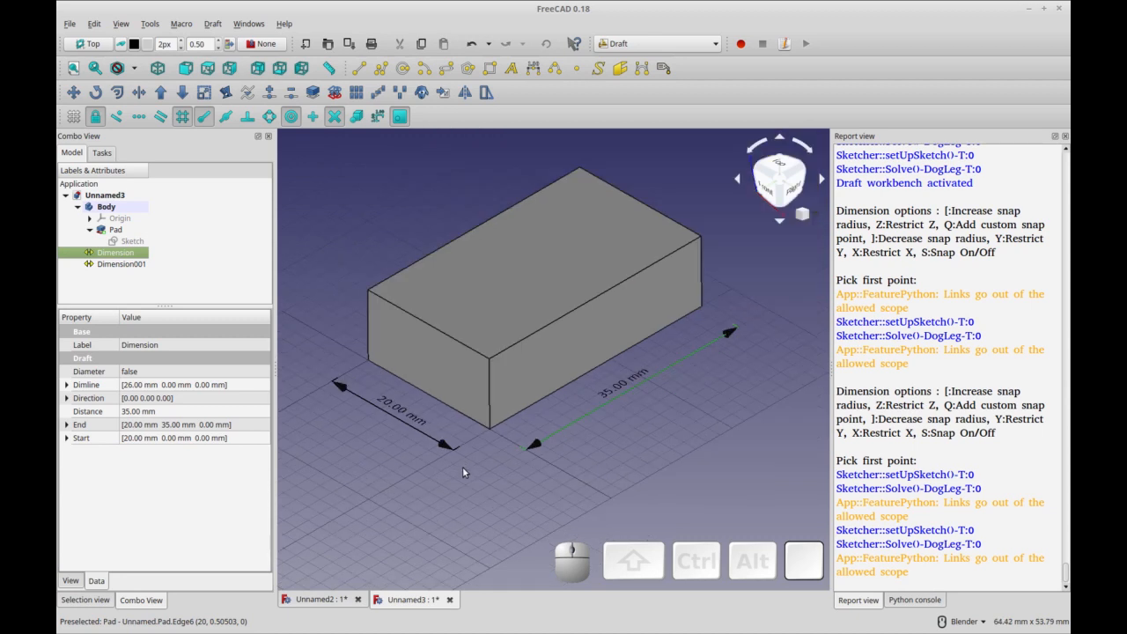
middle_click_drag(516, 469, 531, 469)
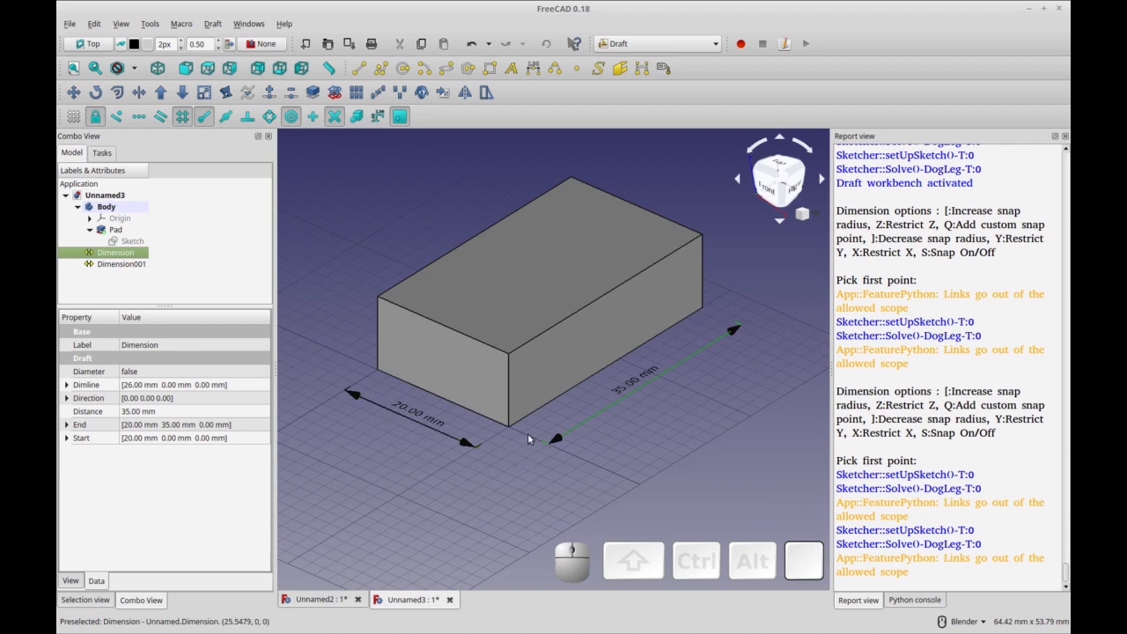
left_click(421, 429)
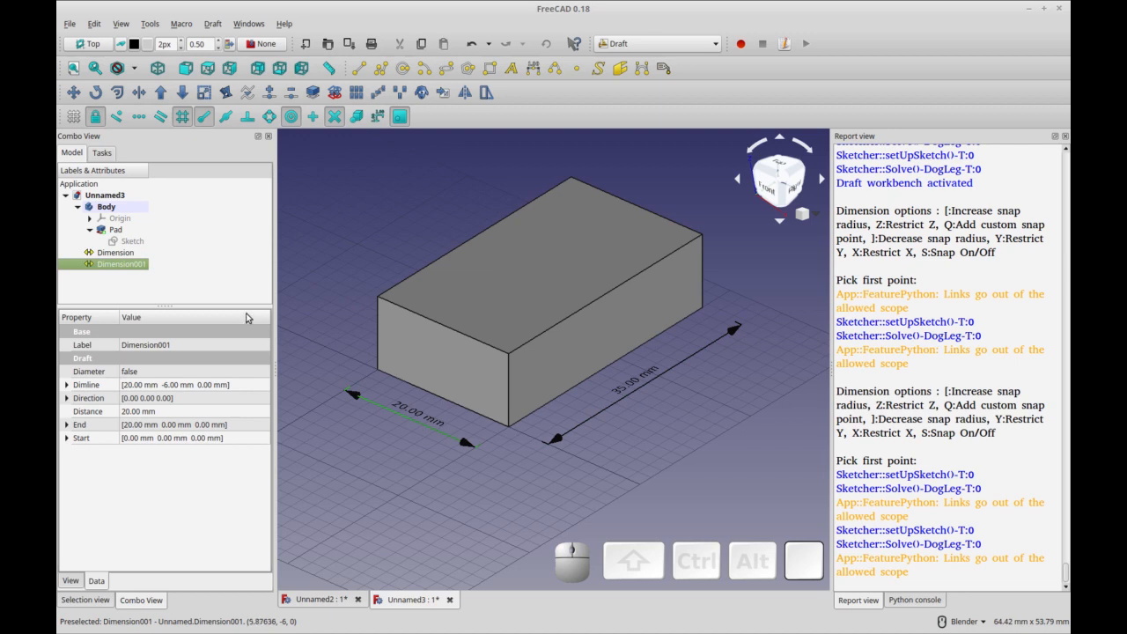
left_click(136, 241)
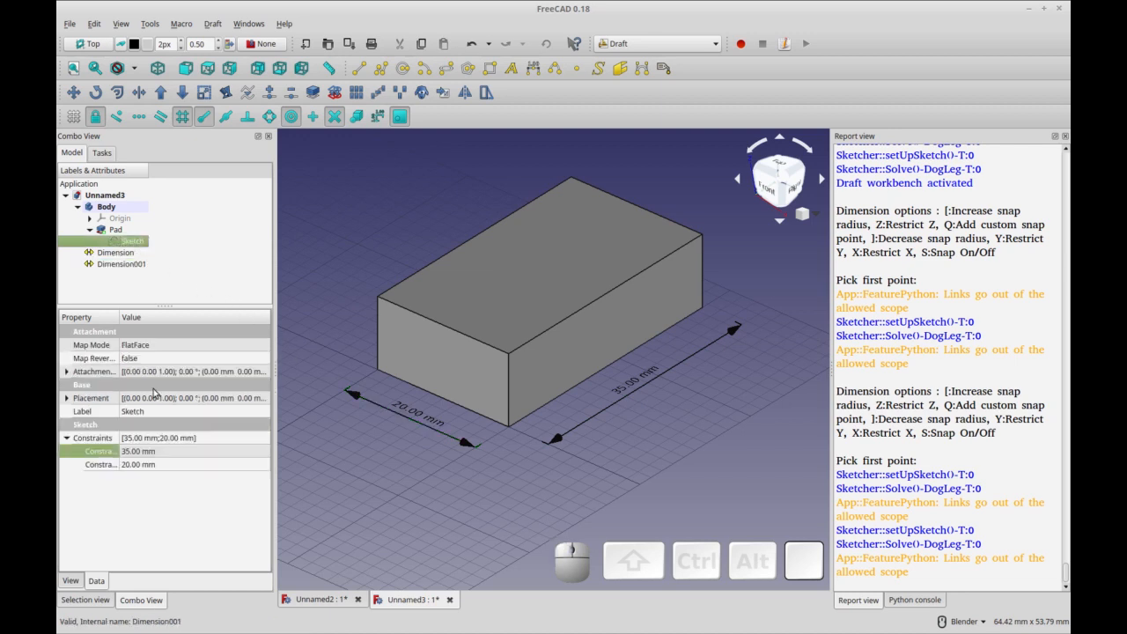
left_click(135, 466)
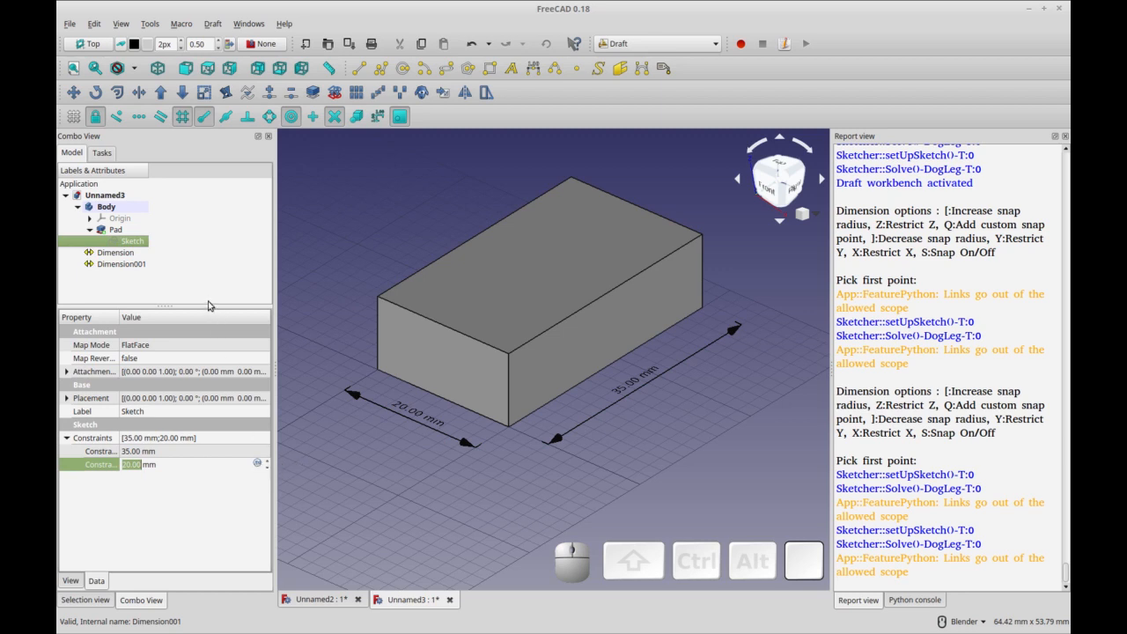
- Rename the long edge's dimension as Length
left_click(116, 252)
key("F2")
type("Le")
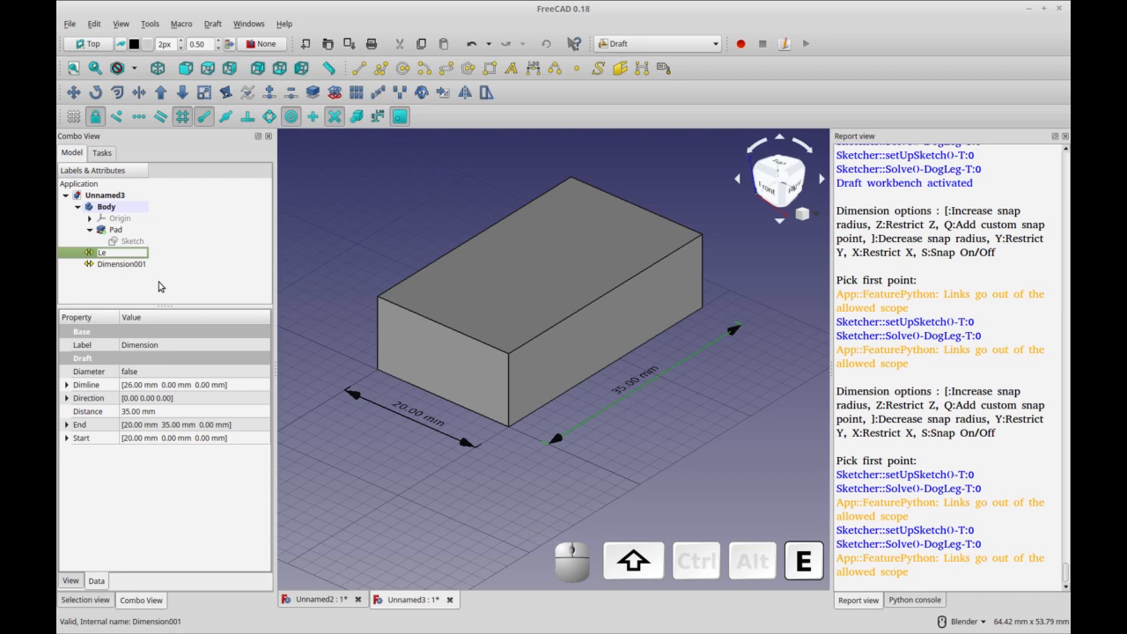
type("nght")
key("BackSpace")
key("BackSpace")
type("th")
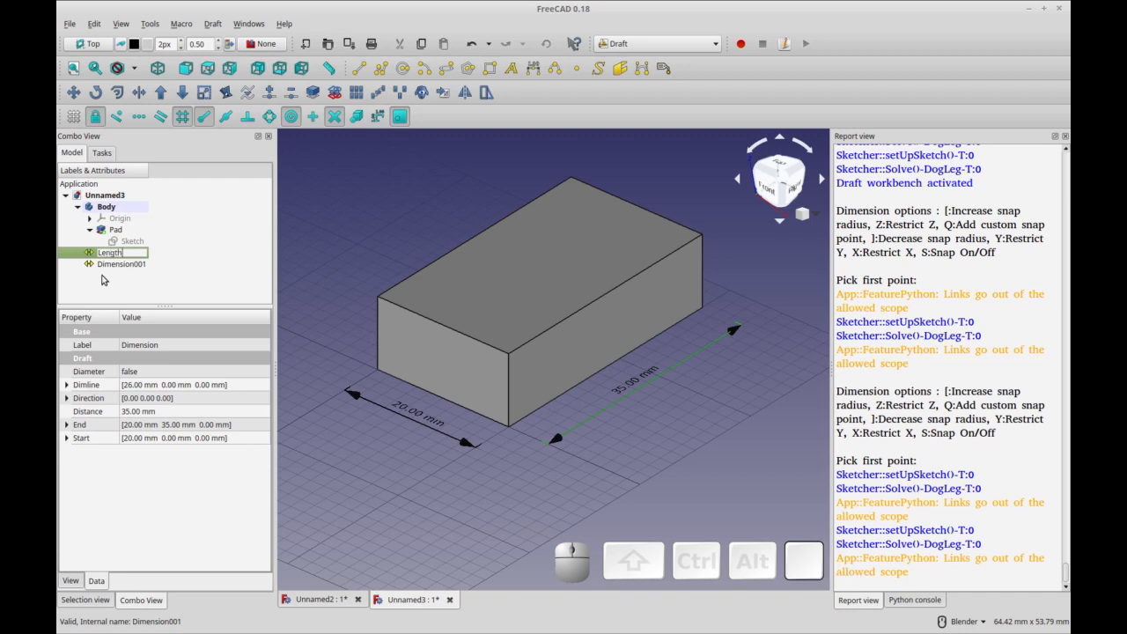
- Rename the short edge's dimension as Width
left_click(115, 265)
key("F2")
type("Width")
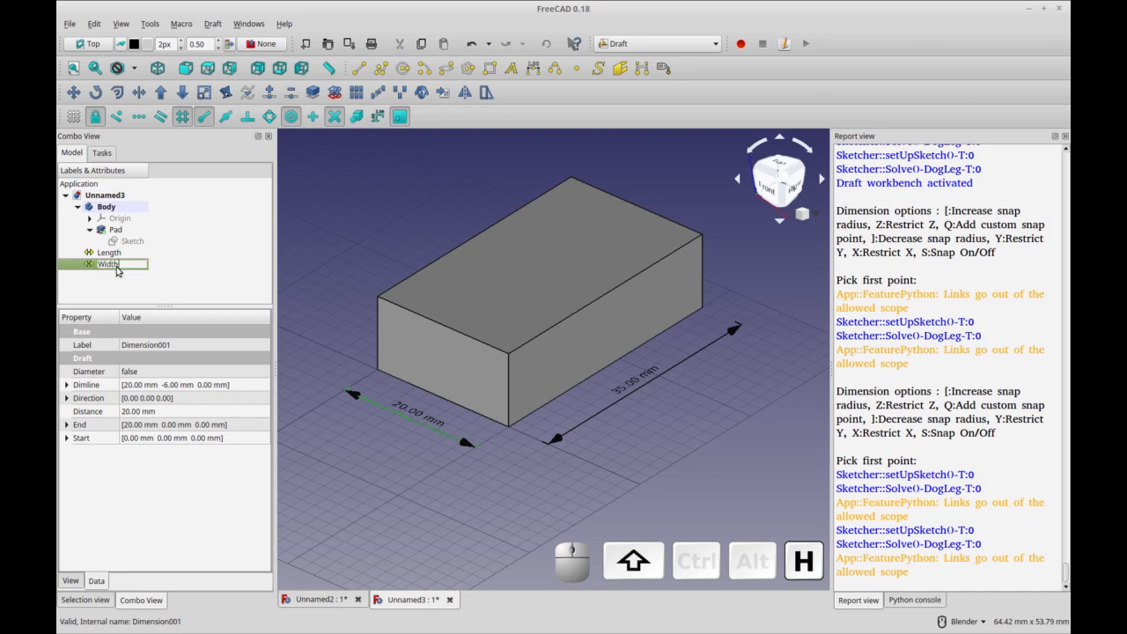
key("Return")
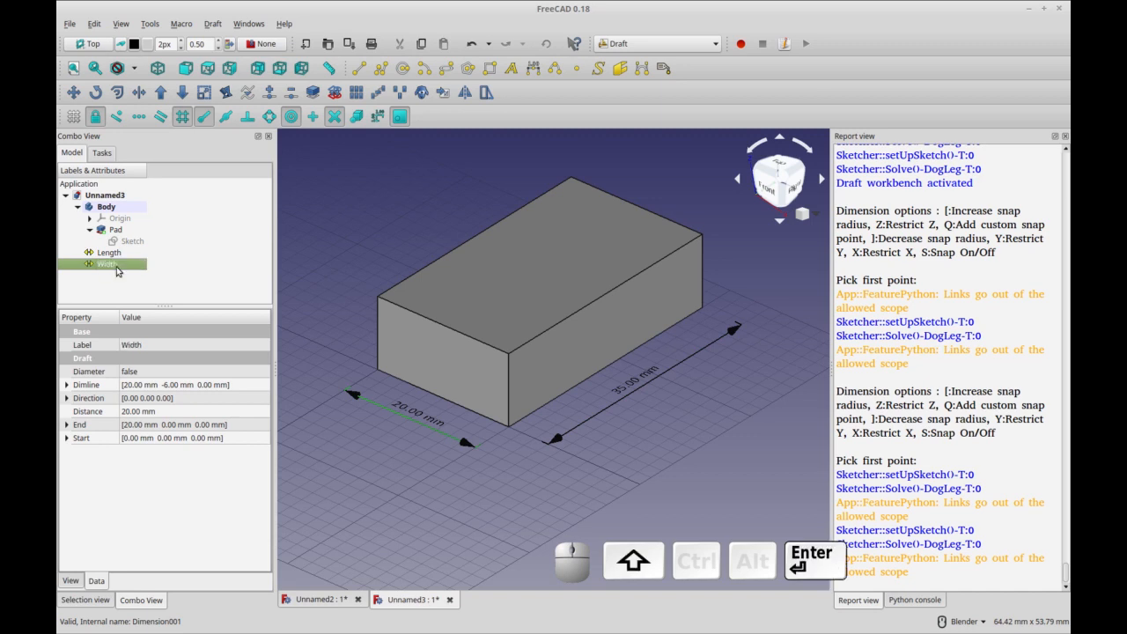
- Link the sketch's 20 mm width constraint to the Width dimension with the expression Width.Distance
left_click(119, 266)
left_click(110, 253)
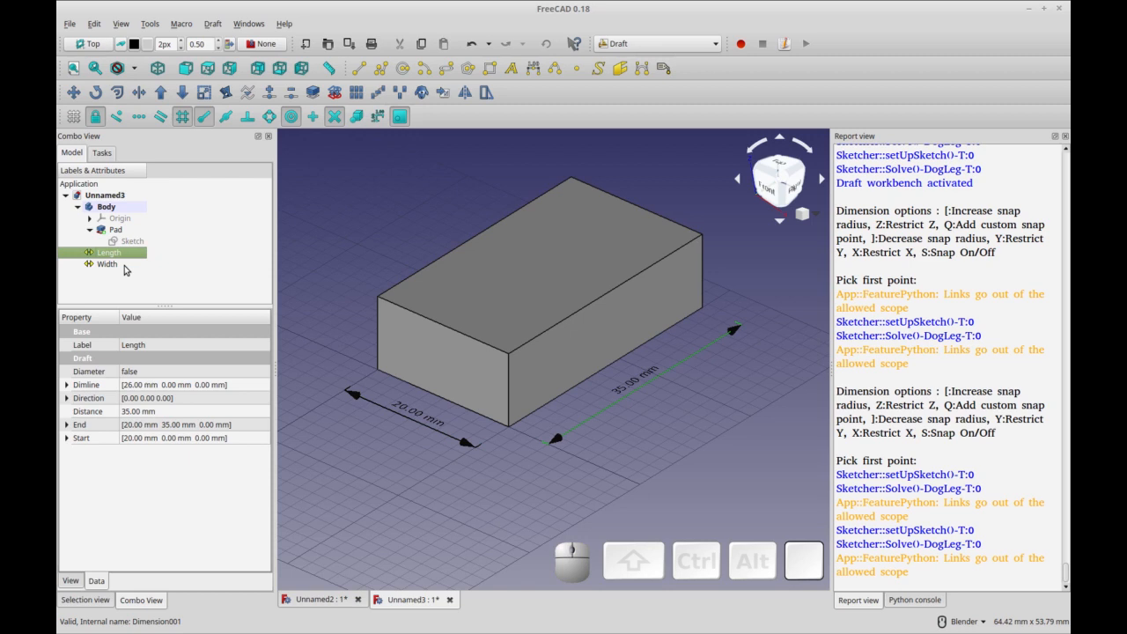
left_click(125, 265)
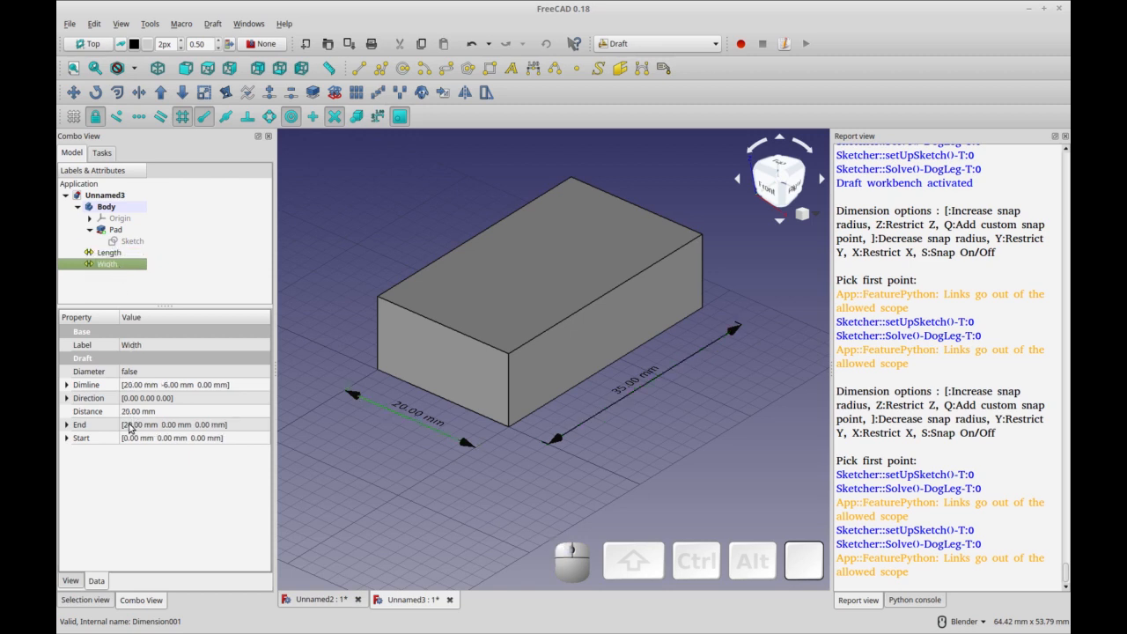
left_click(132, 241)
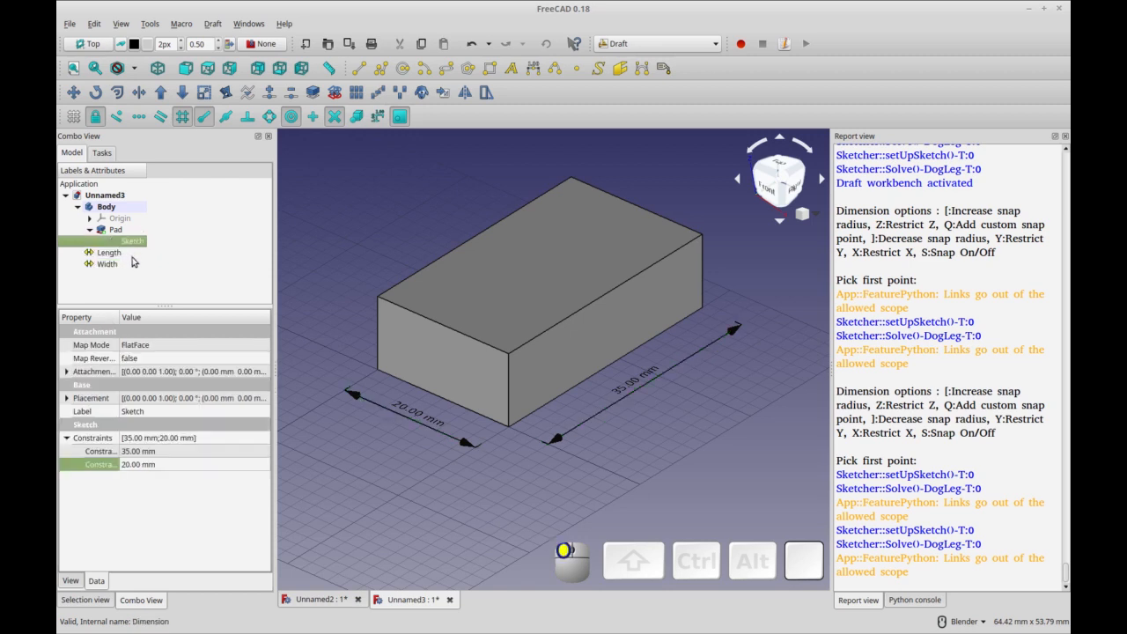
left_click(142, 465)
left_click(143, 469)
left_click(259, 465)
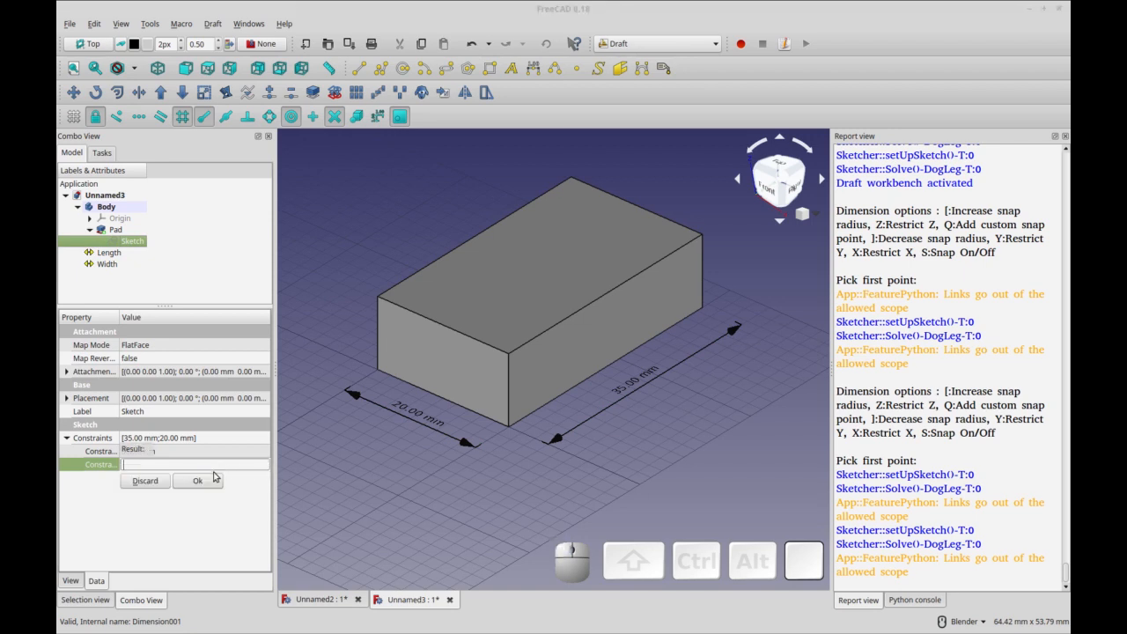
type("Wi")
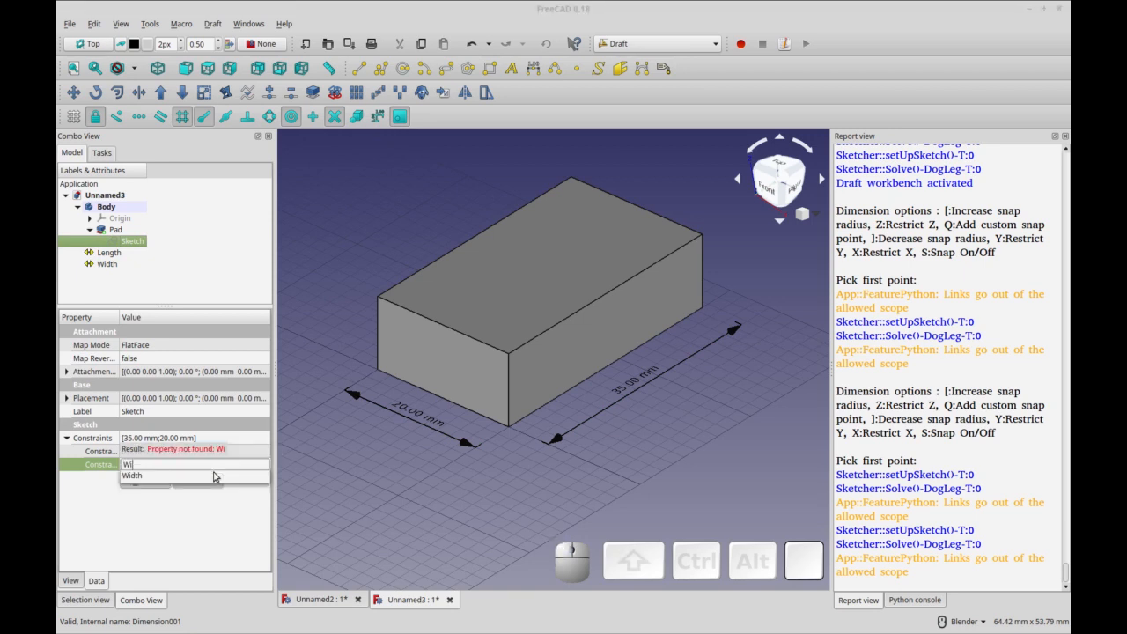
key("Down")
key("shift")
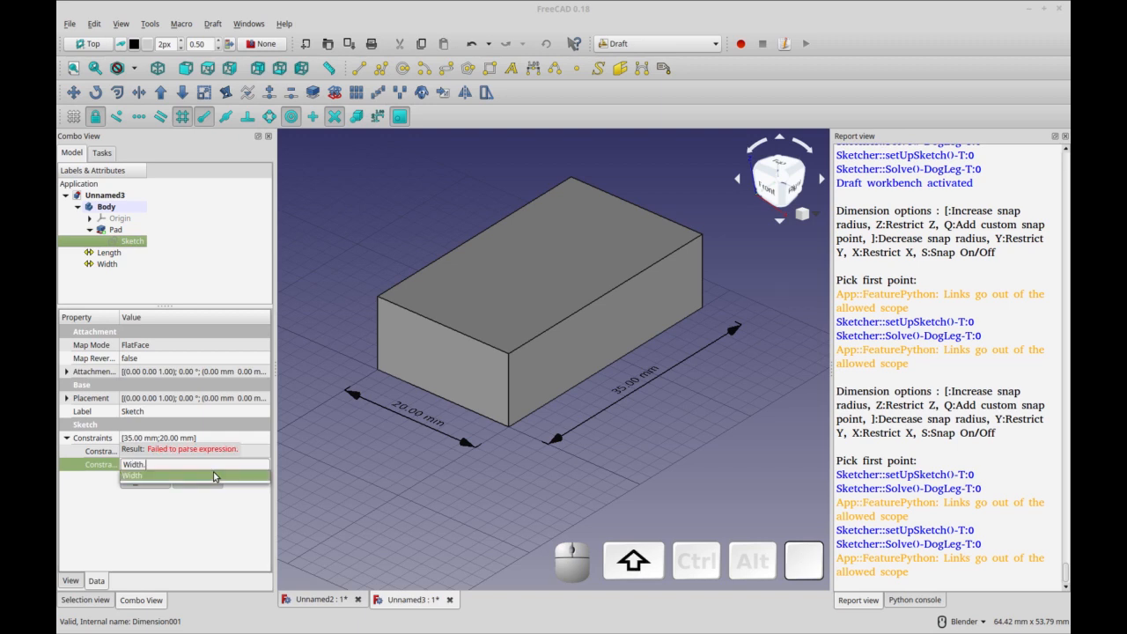
type("Dis")
key("Down")
key("Return")
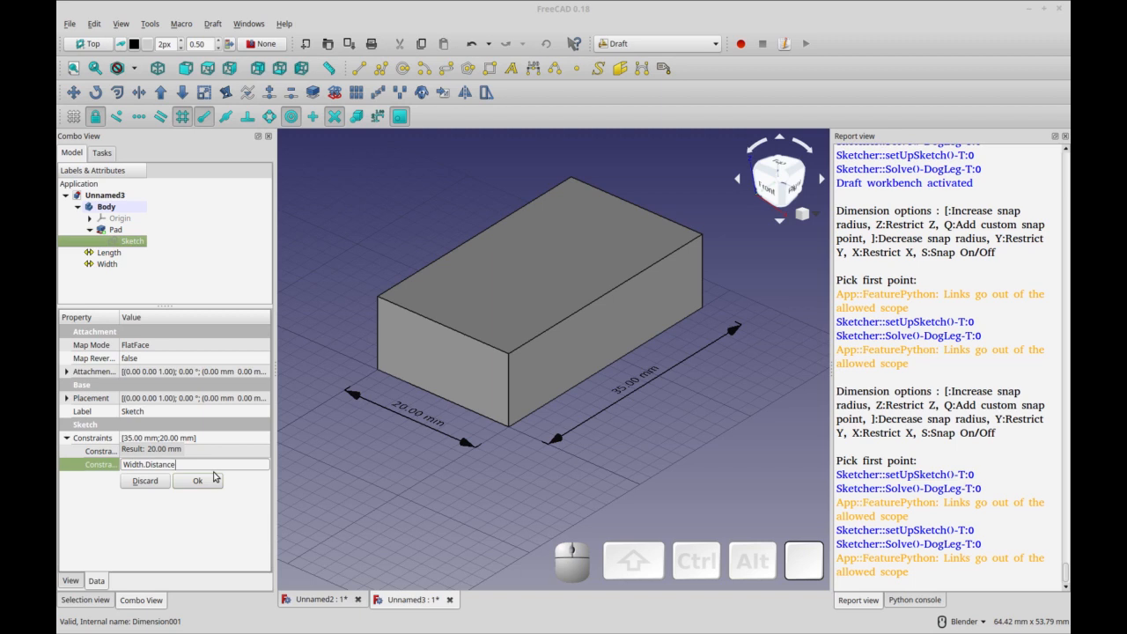
left_click(202, 481)
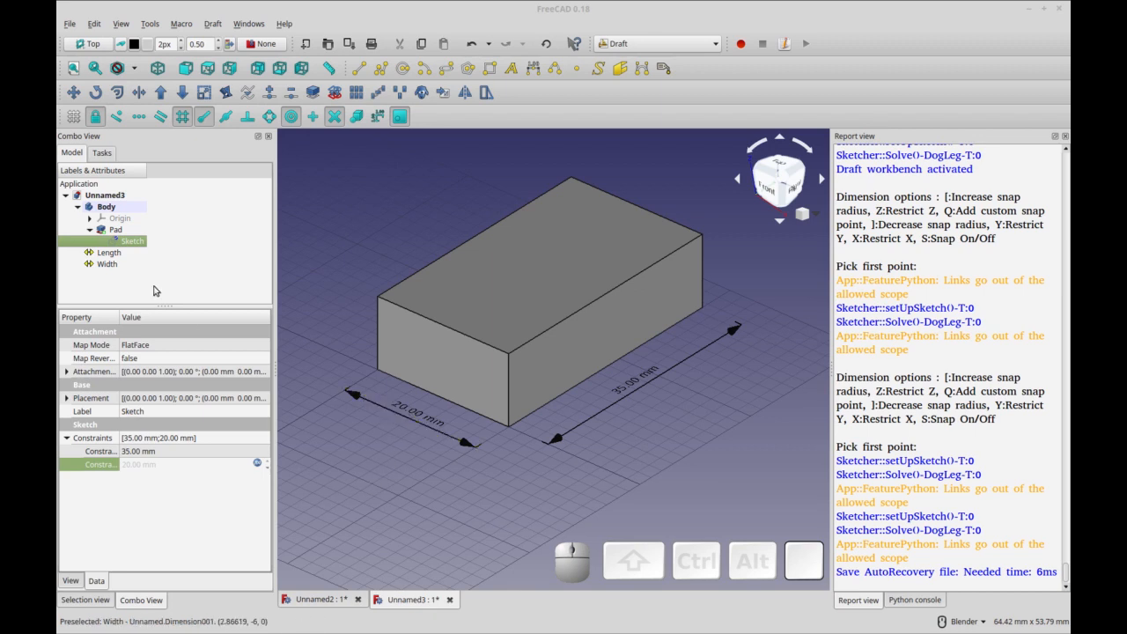
- Set the X coordinate of the Width dimension's end point to 22 mm
left_click(121, 269)
left_click(113, 264)
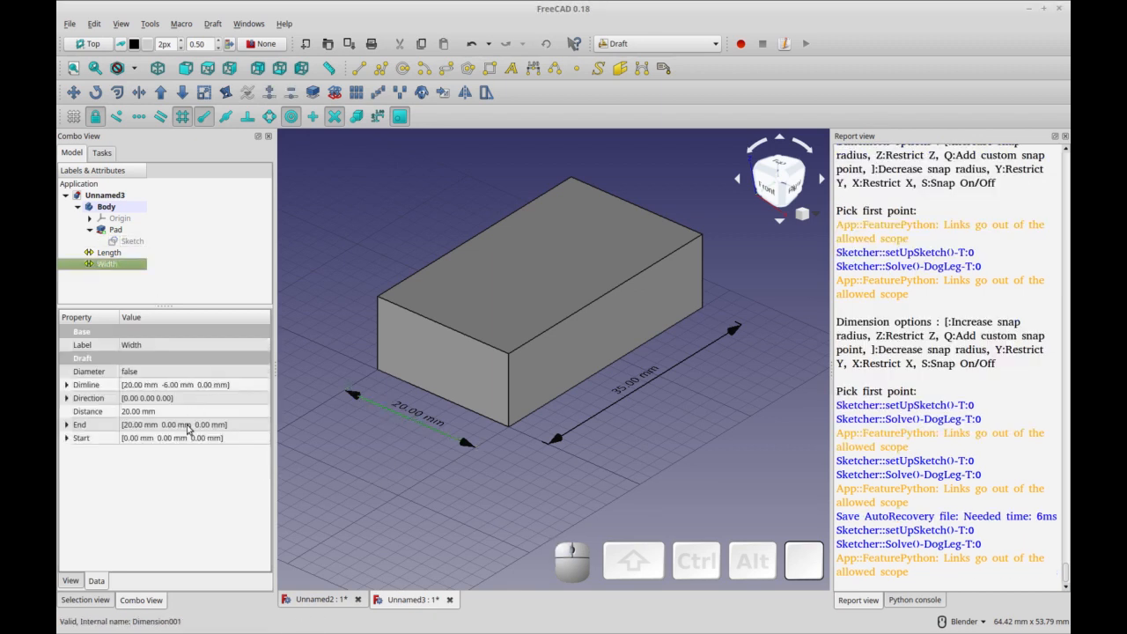
left_click(68, 425)
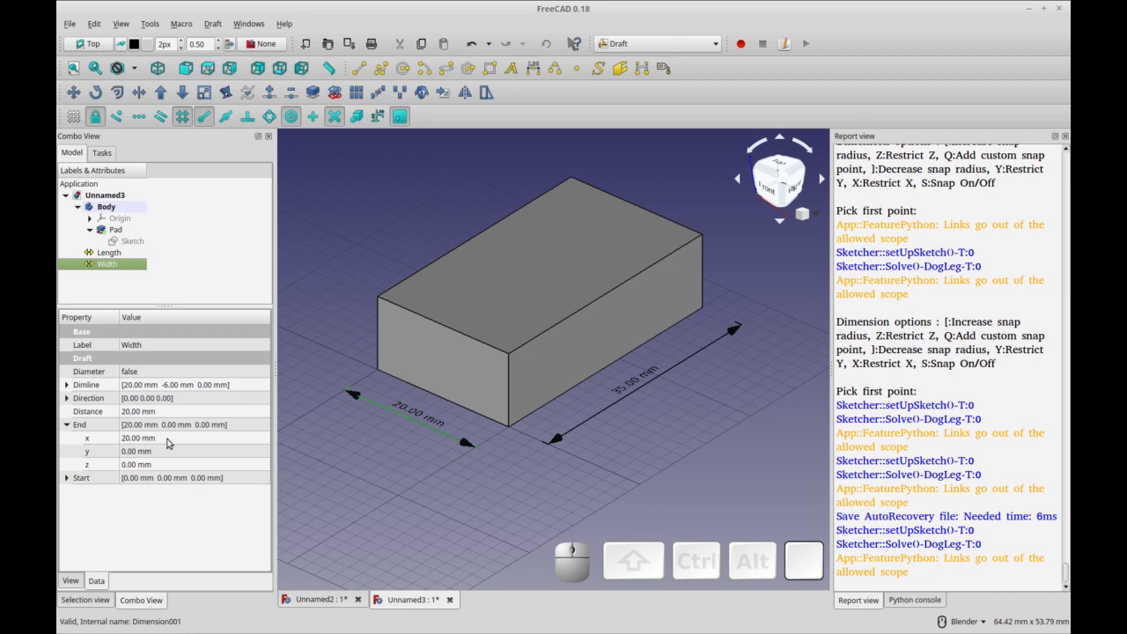
left_click(220, 439)
left_click(266, 435)
left_click(266, 435)
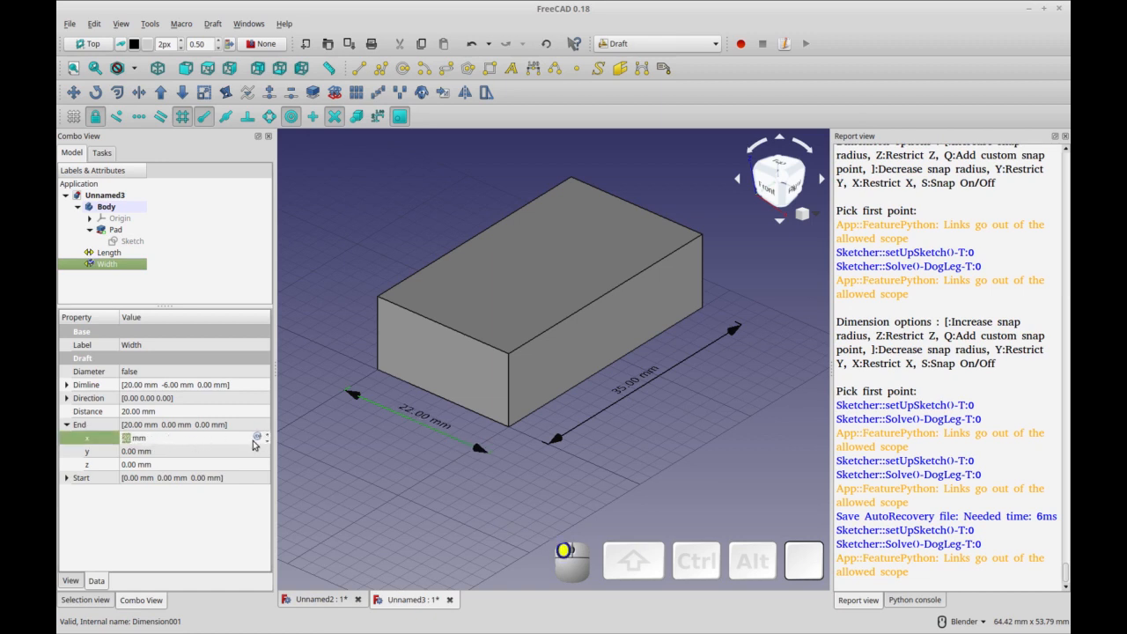
left_click(227, 453)
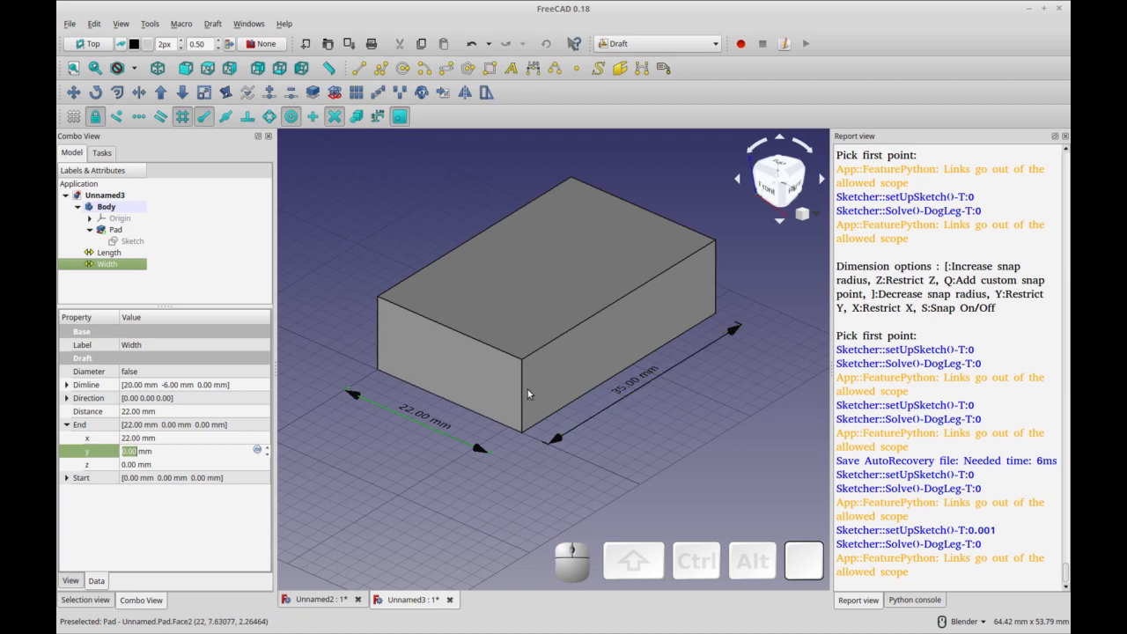
- Restore the X coordinate of the Width dimension's end point to 20 mm
left_click(241, 438)
left_click(266, 441)
left_click(267, 441)
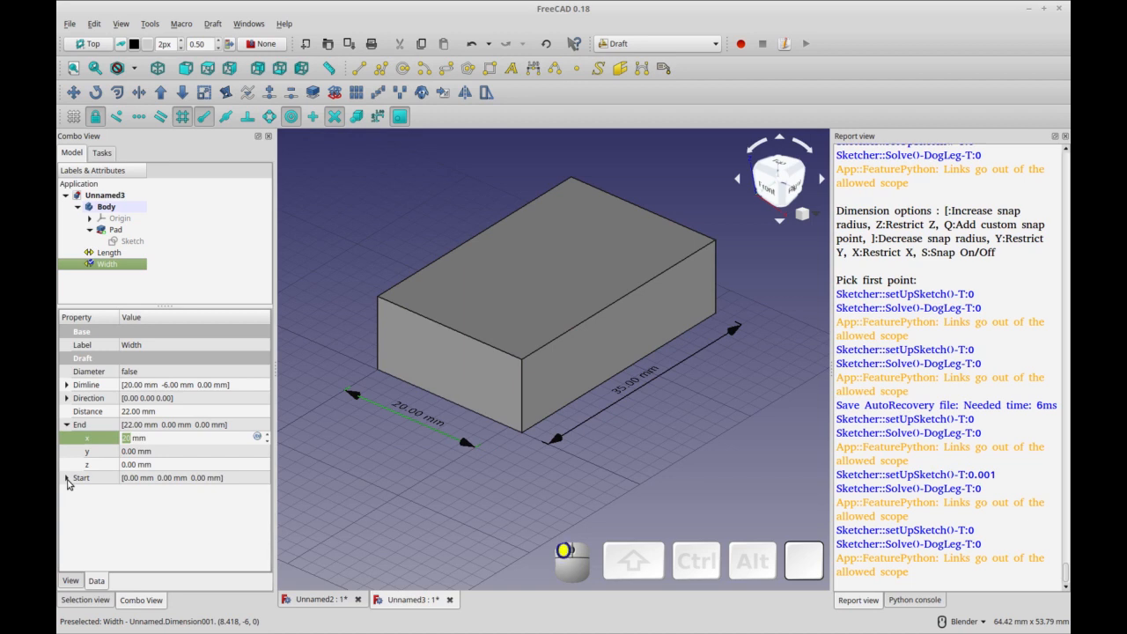
- Set the X coordinate of the Width dimension's start point to -3 mm
left_click(67, 479)
left_click(163, 492)
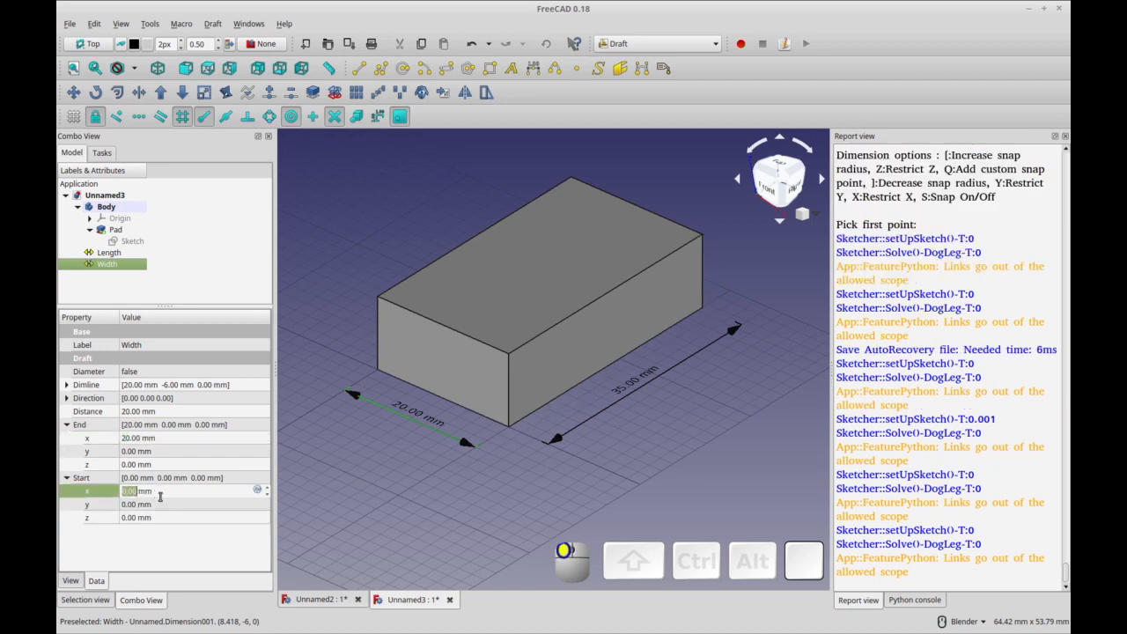
left_click(267, 495)
left_click(267, 495)
left_click(266, 494)
left_click(250, 503)
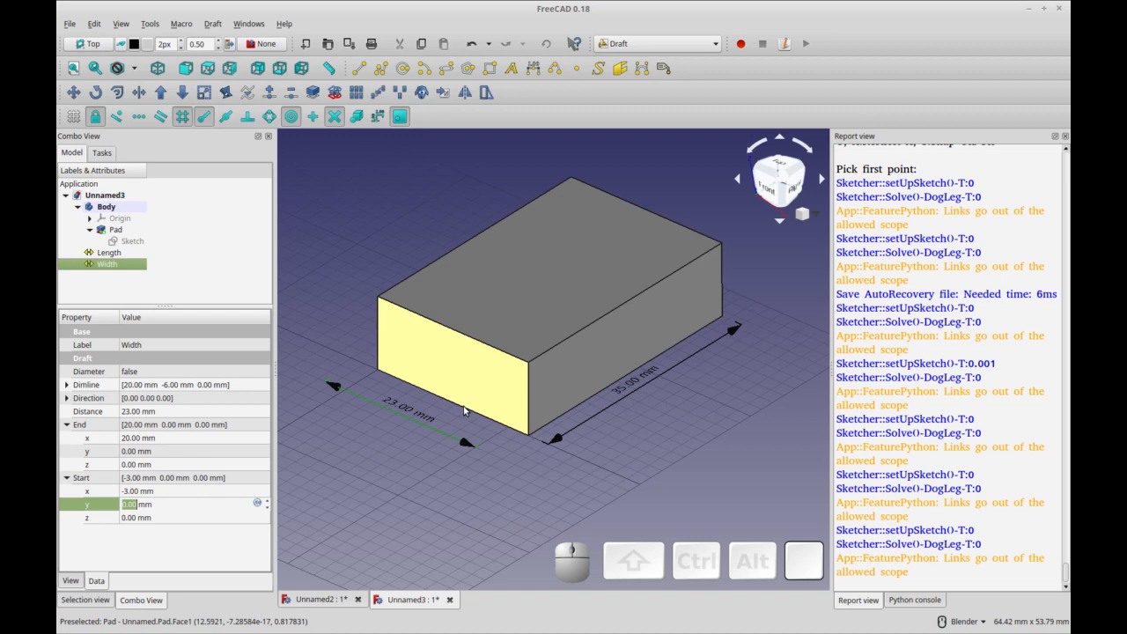
- Try -5 mm for the Width dimension's start X coordinate, and return it to 0 mm
left_click(216, 490)
left_click(267, 494)
left_click(266, 493)
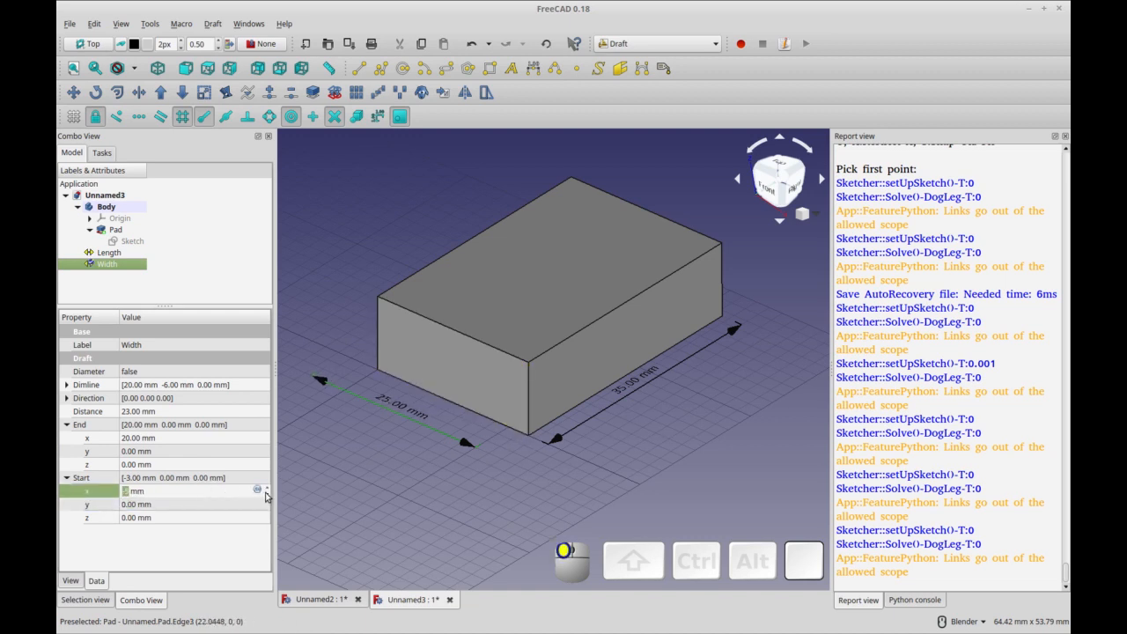
left_click(268, 488)
left_click(268, 488)
left_click(268, 487)
left_click(267, 488)
left_click(267, 488)
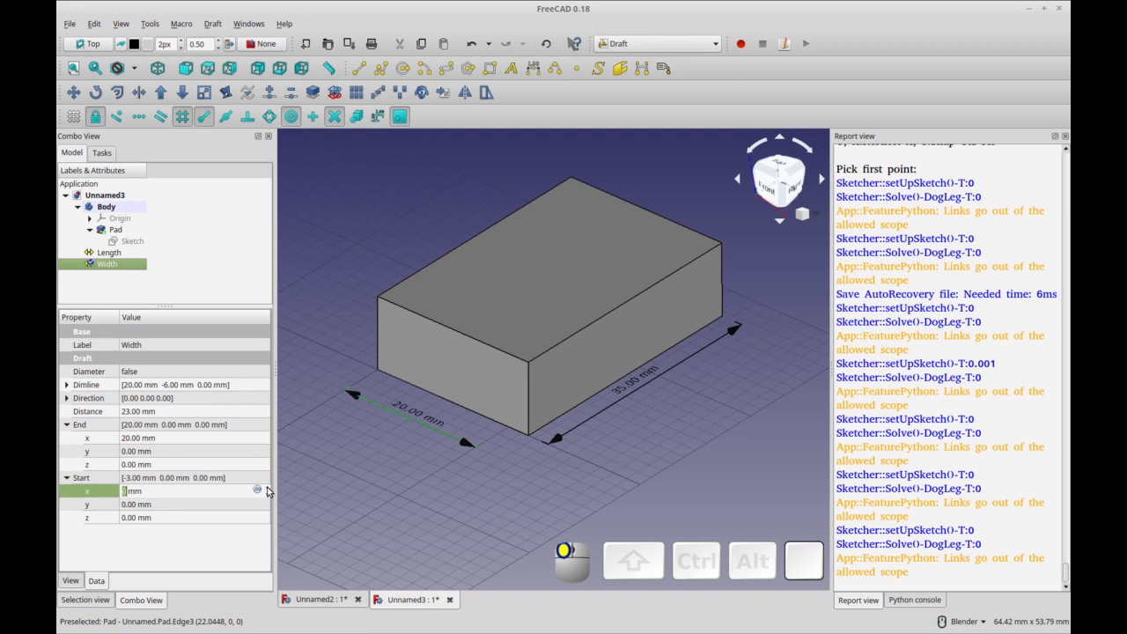
left_click(206, 439)
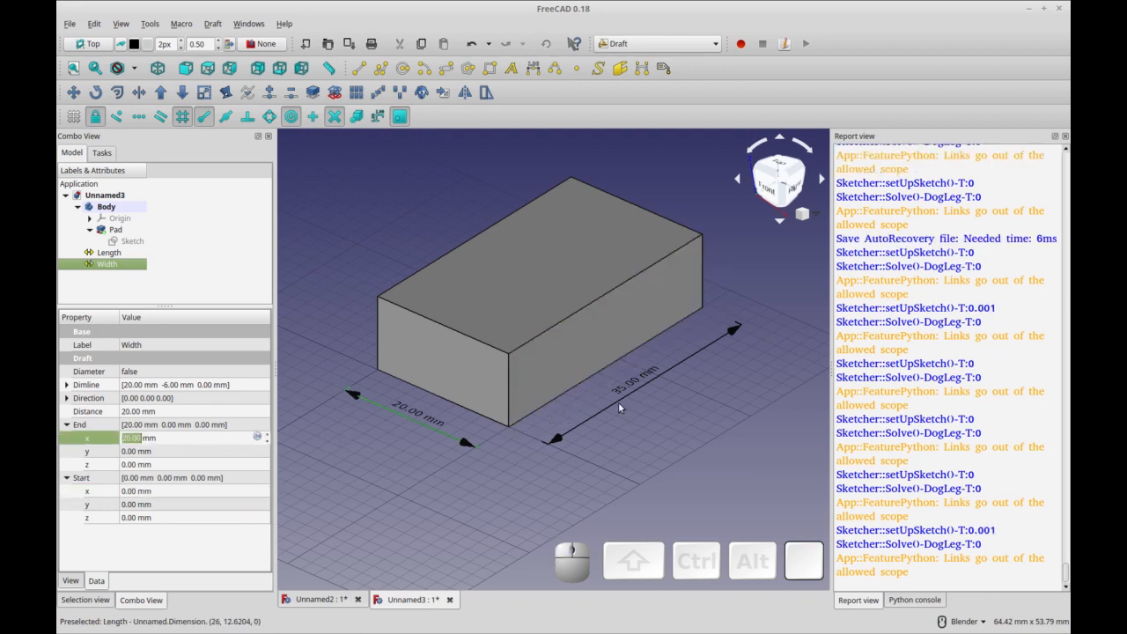
- Compare the block's Length and Width dimensions with the constraints inside the pad's sketch, including the expression-driven width constraint
left_click(592, 415)
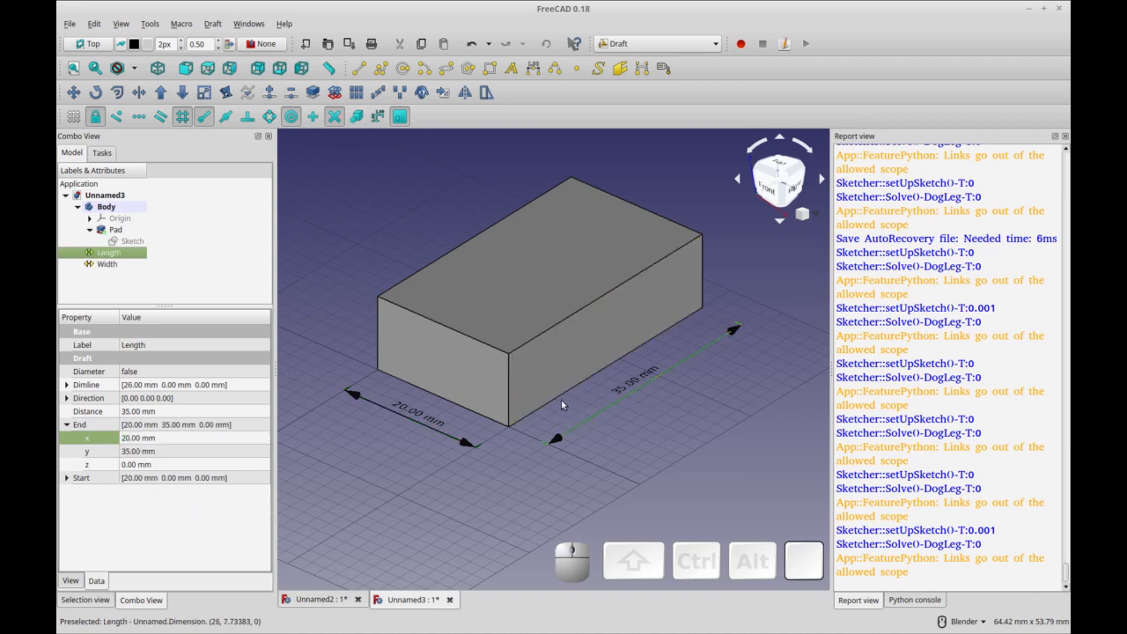
left_click(558, 403)
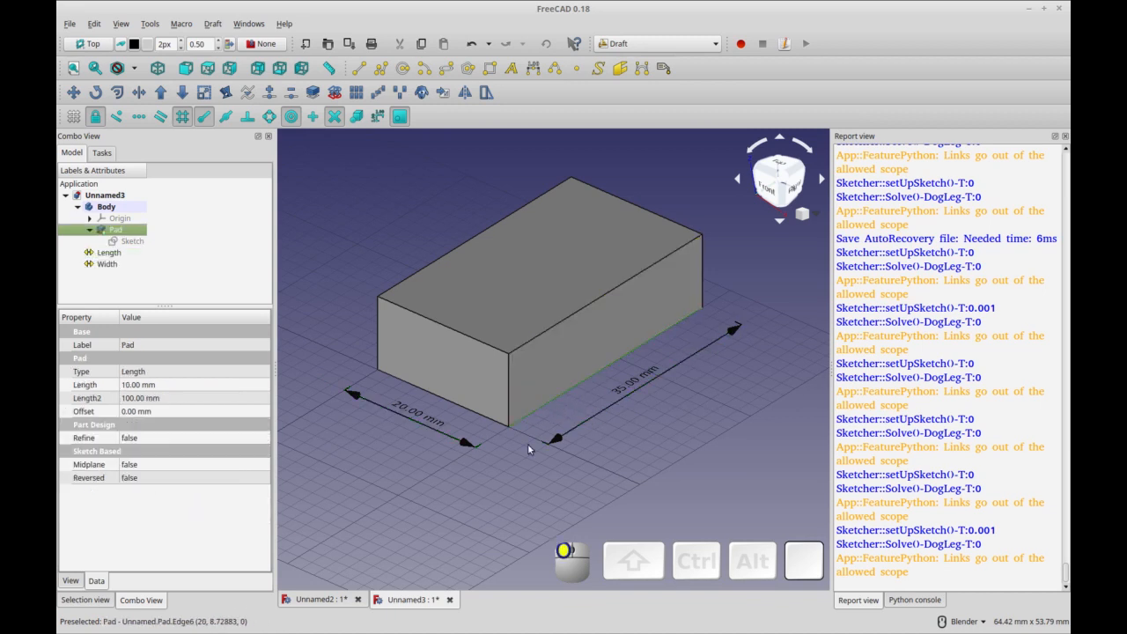
left_click(410, 421)
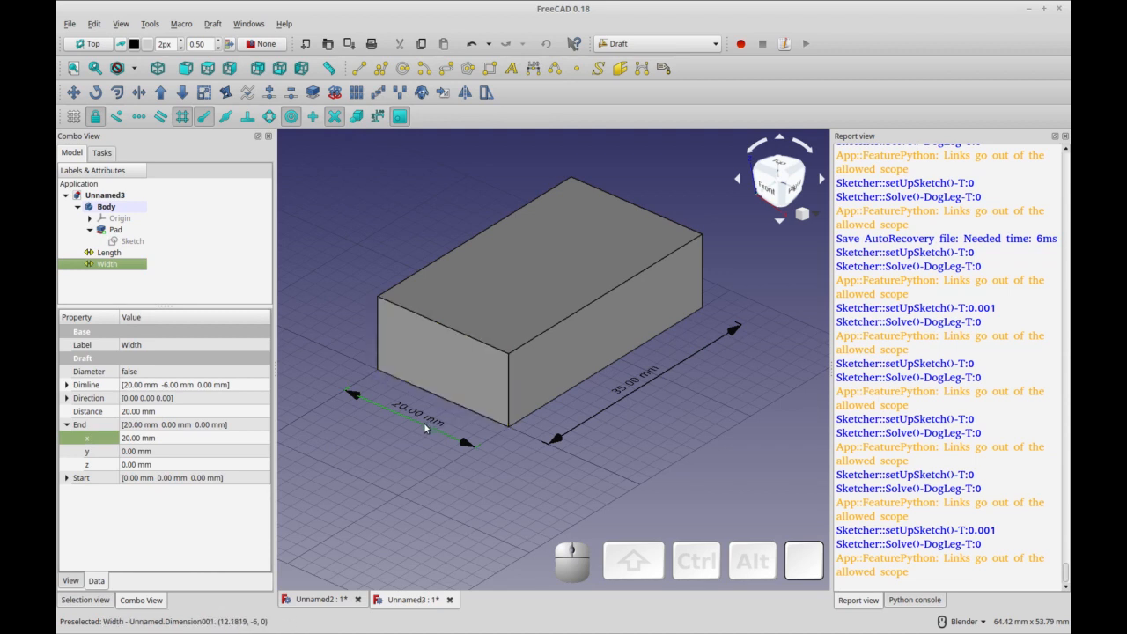
left_click(254, 521)
left_click(134, 242)
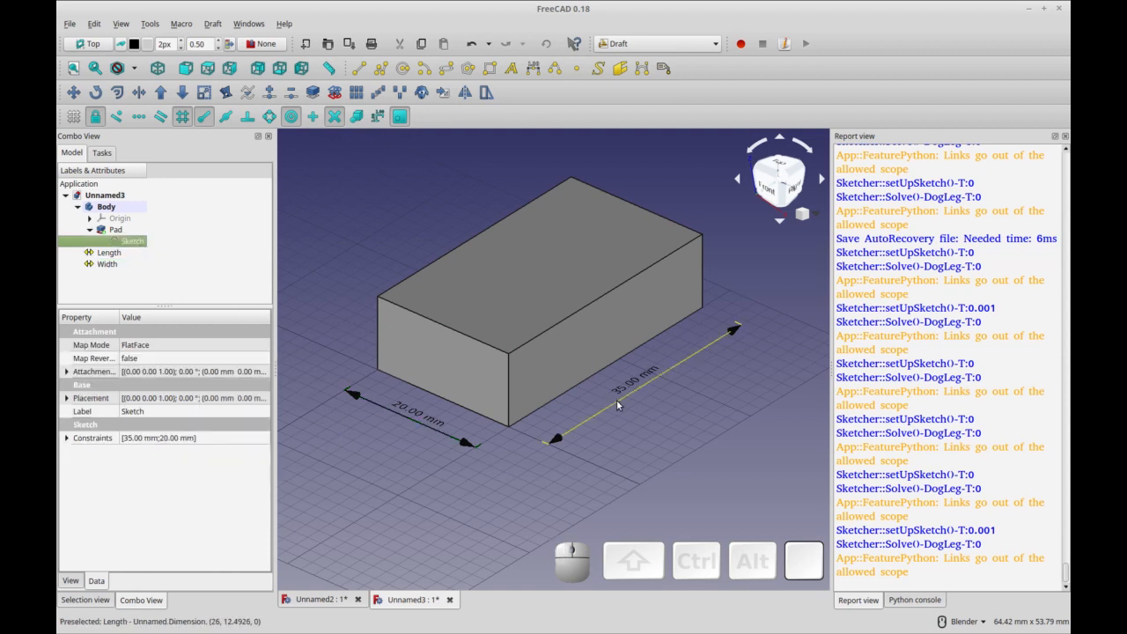
double_click(139, 244)
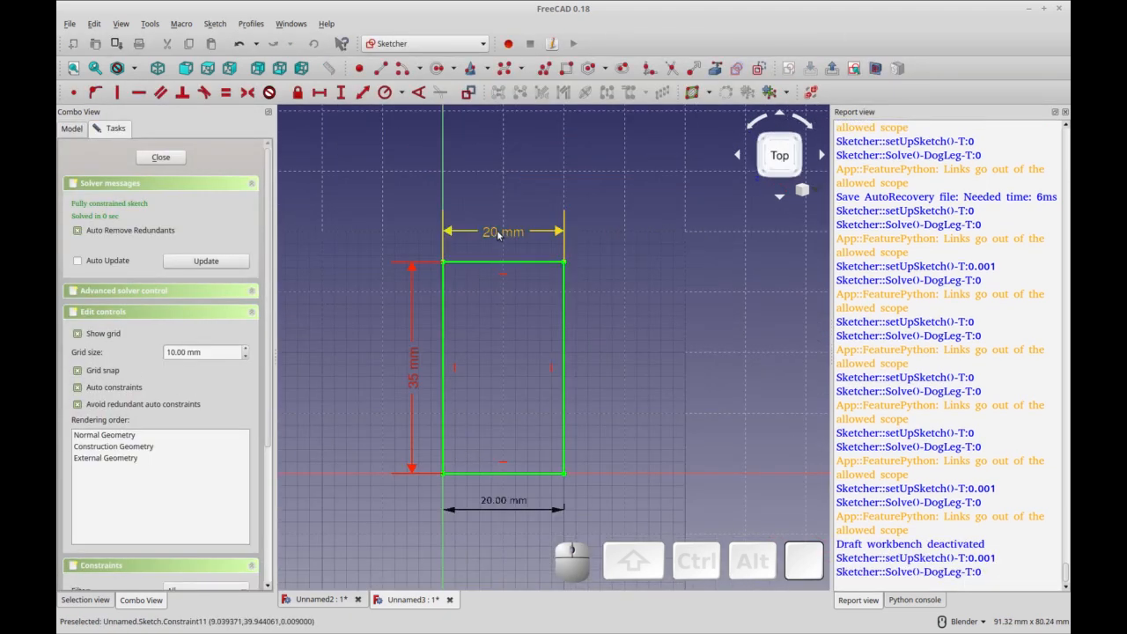
left_click(496, 238)
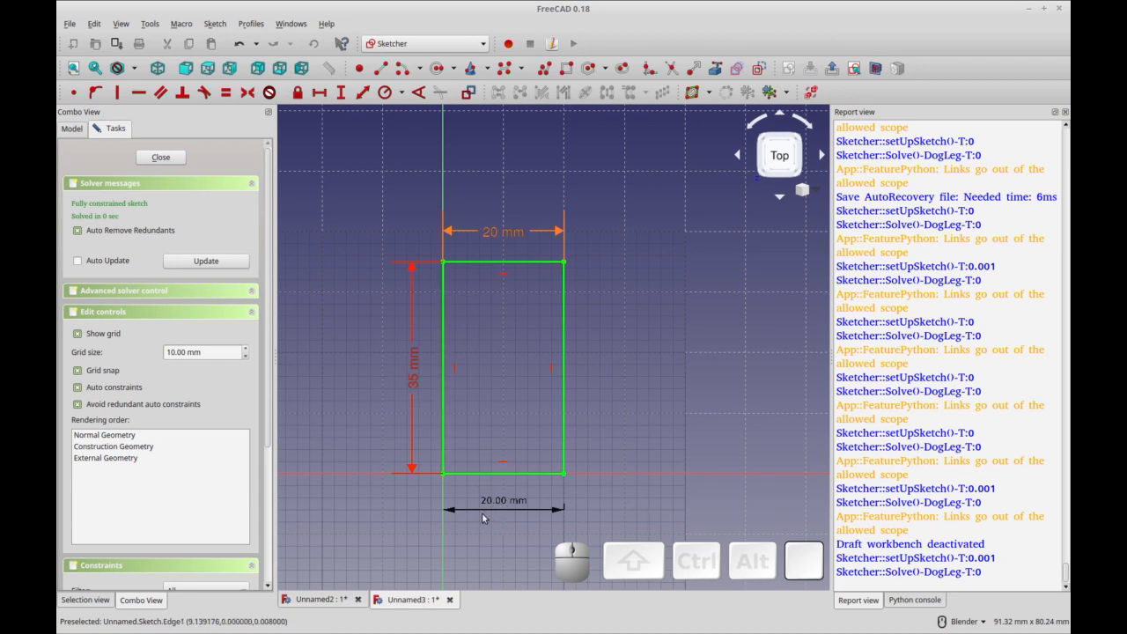
left_click(170, 163)
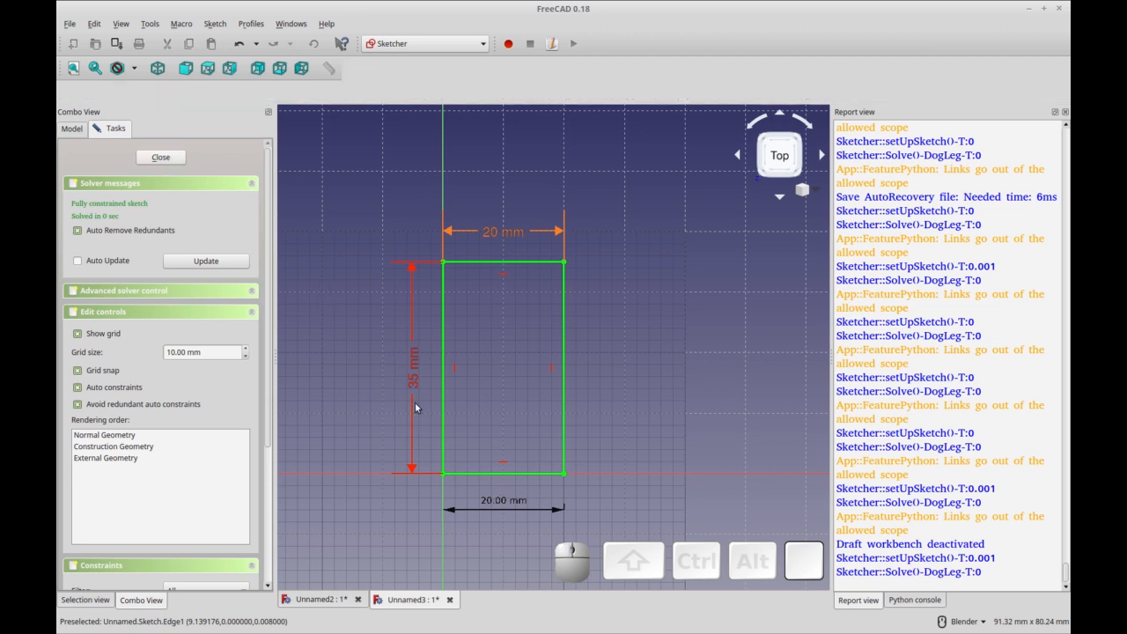
- Set the Length dimension's text spacing to 2 mm
left_click(623, 395)
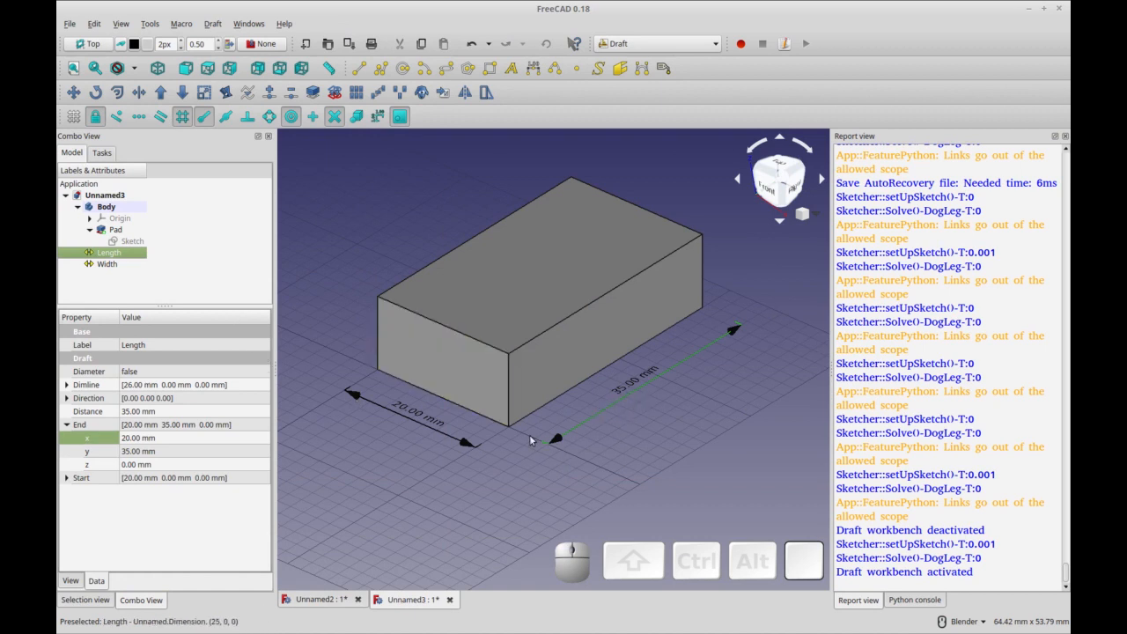
scroll(682, 410, "up", 2)
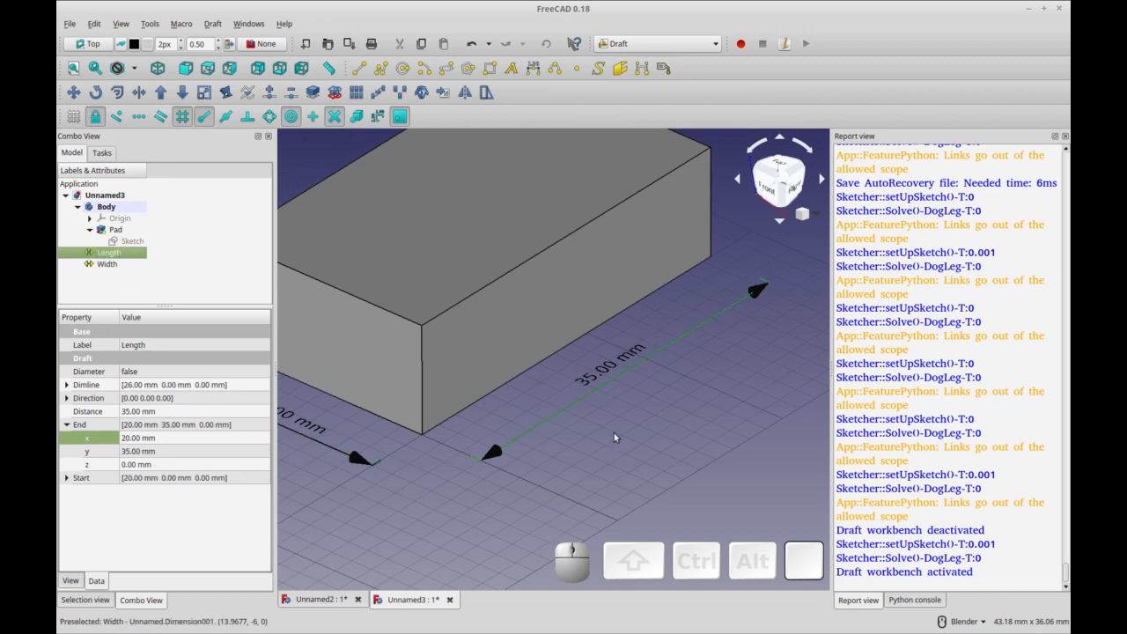
left_click(74, 581)
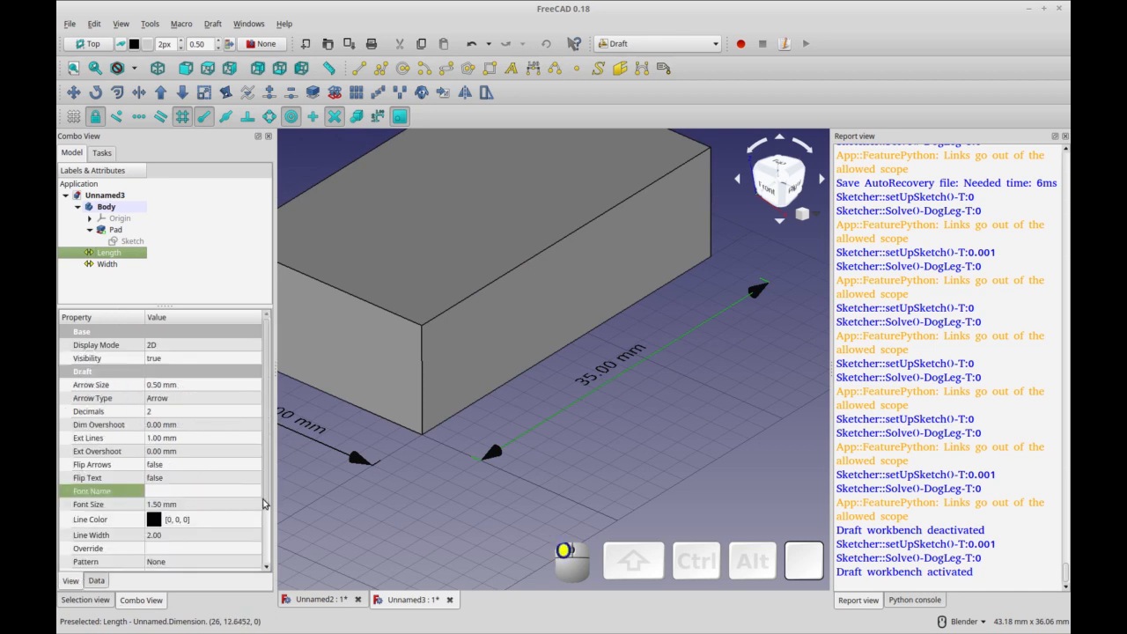
scroll(262, 500, "down", 2)
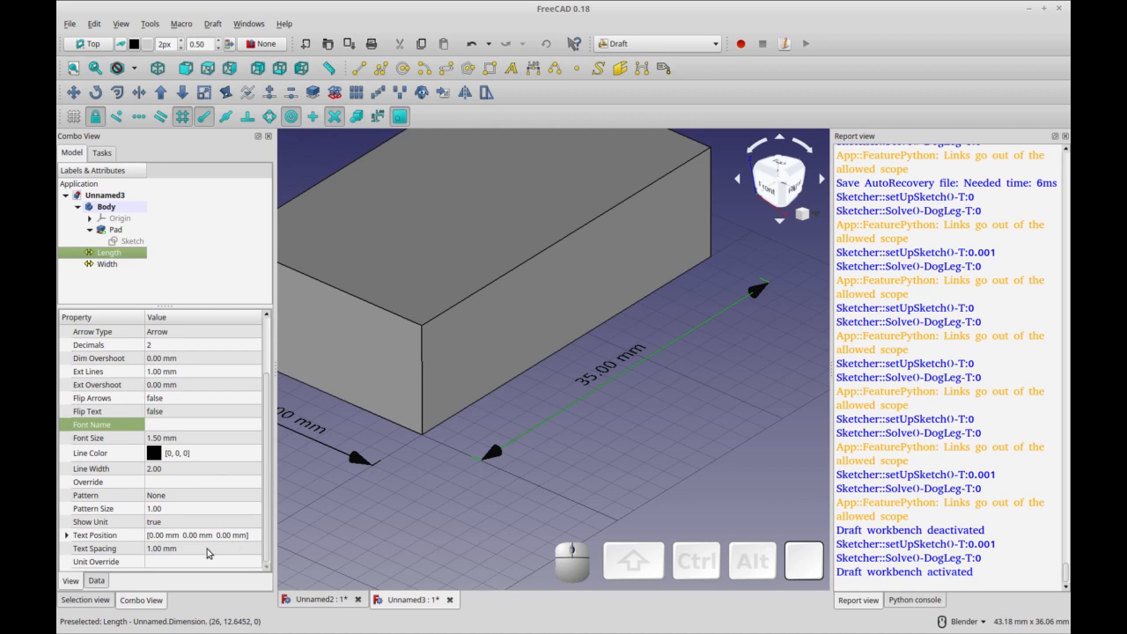
left_click(173, 551)
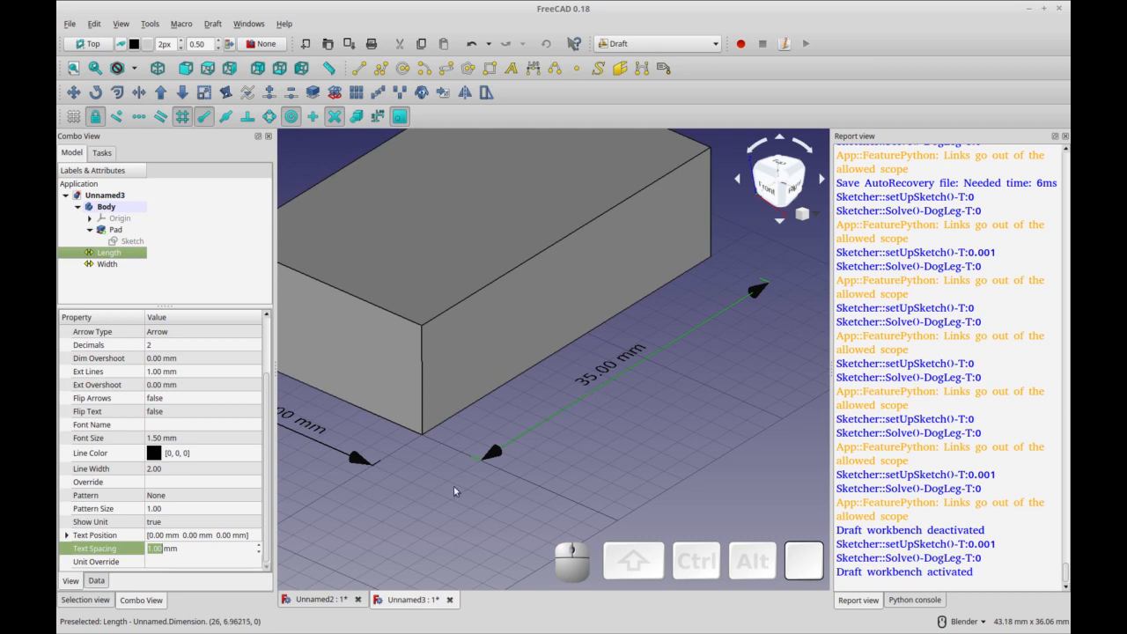
left_click(260, 548)
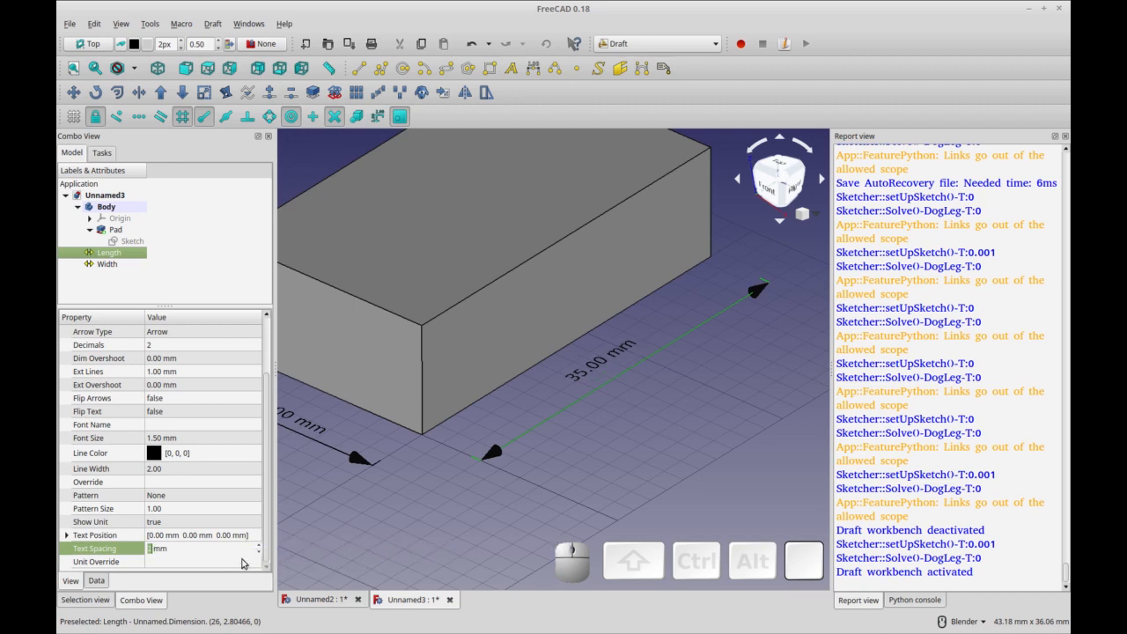
left_click(245, 562)
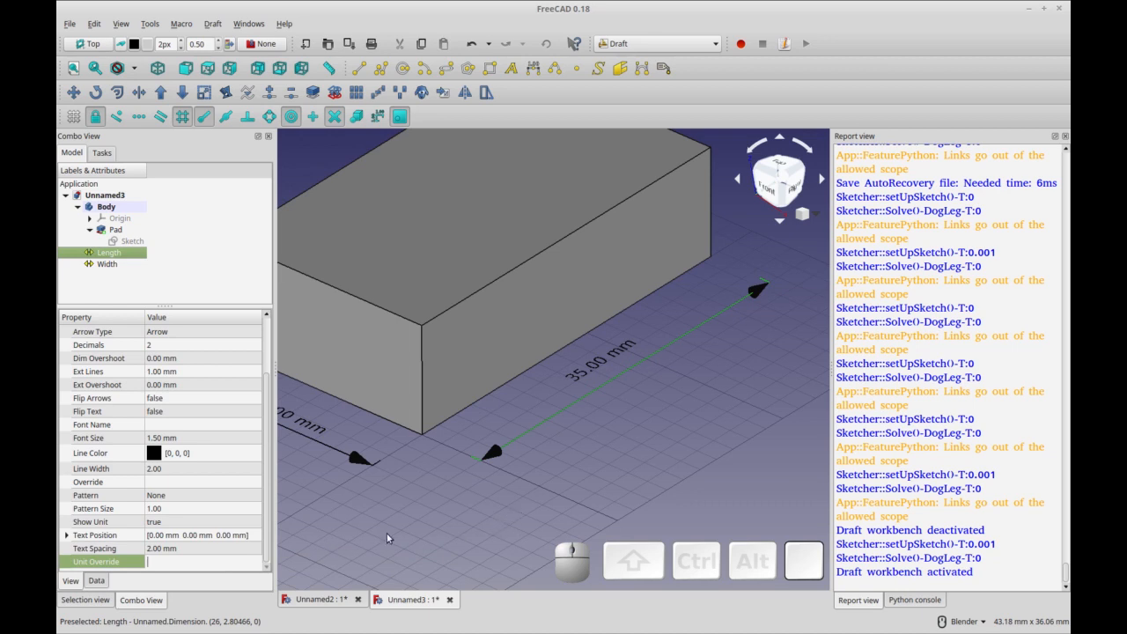
- Add a second Draft dimension to the block's lower length edge, placing its line directly over the existing Length dimension
left_click(534, 460)
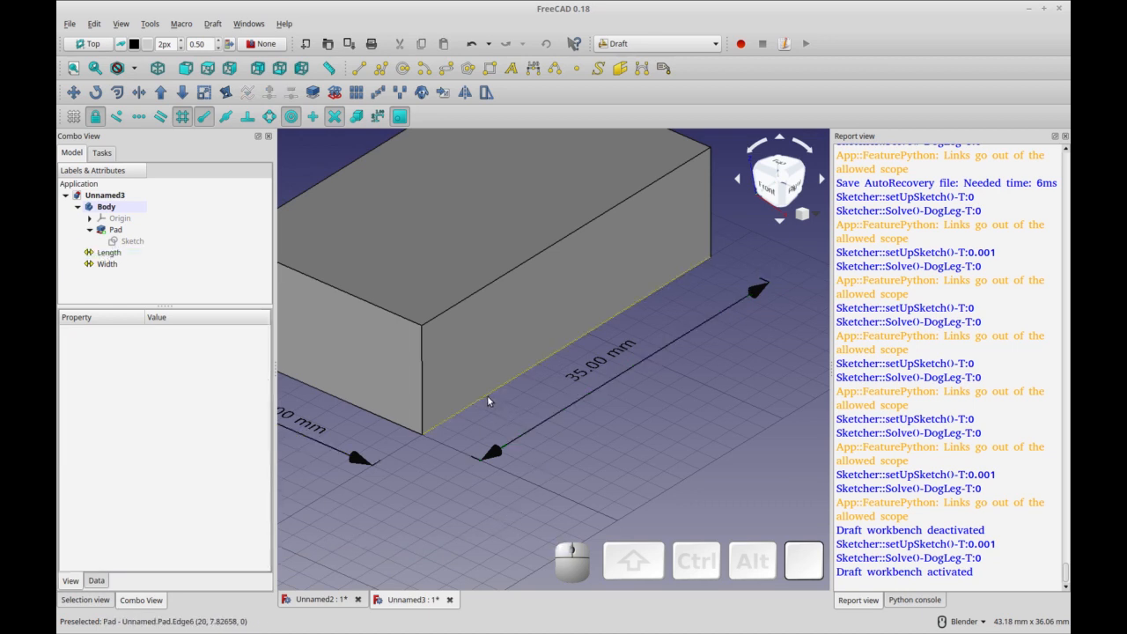
left_click(488, 402)
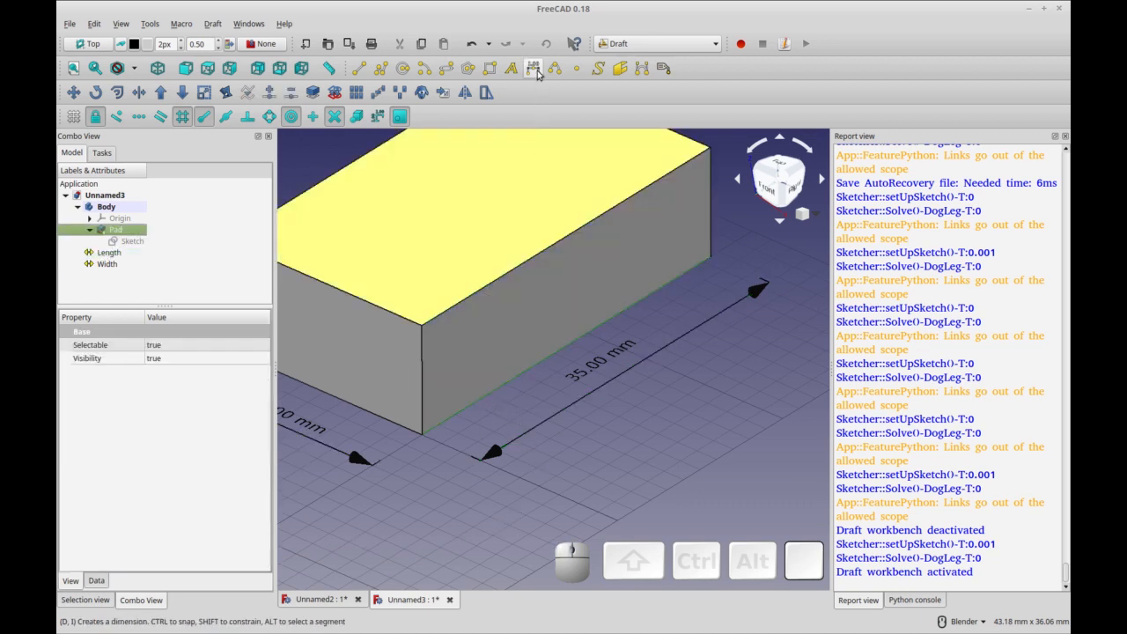
left_click(534, 68)
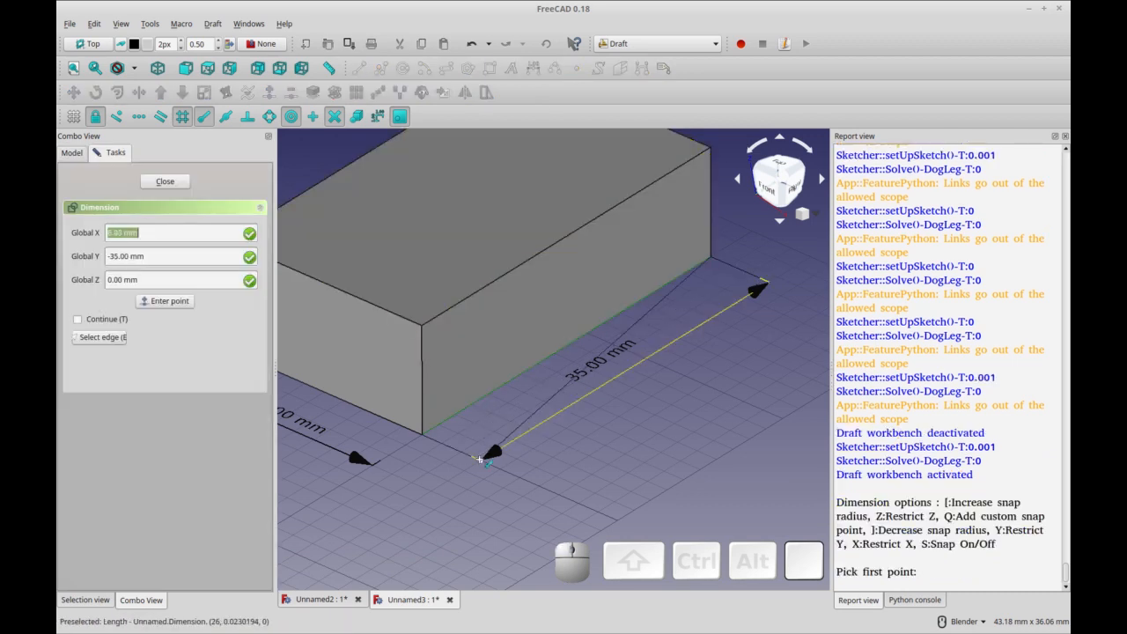
left_click(480, 459)
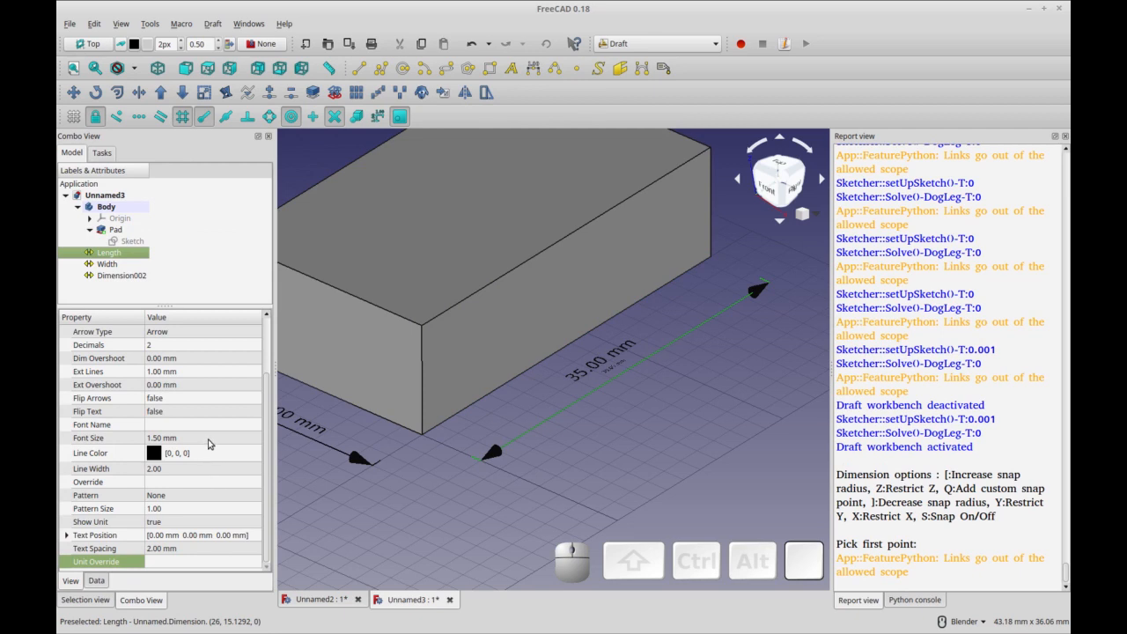
left_click(250, 439)
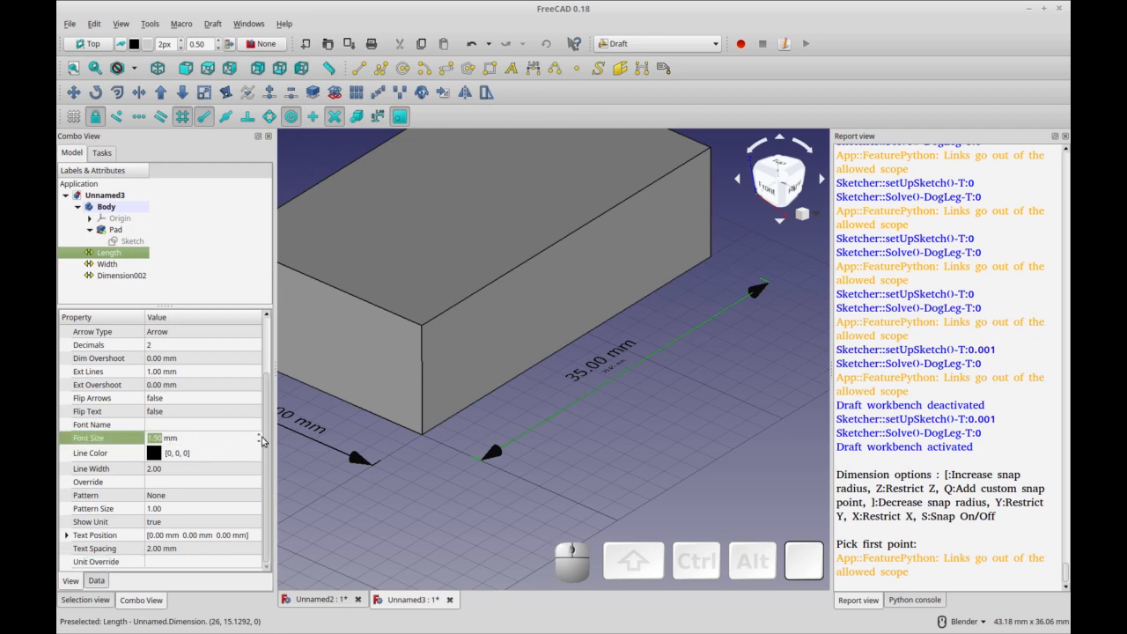
left_click(259, 435)
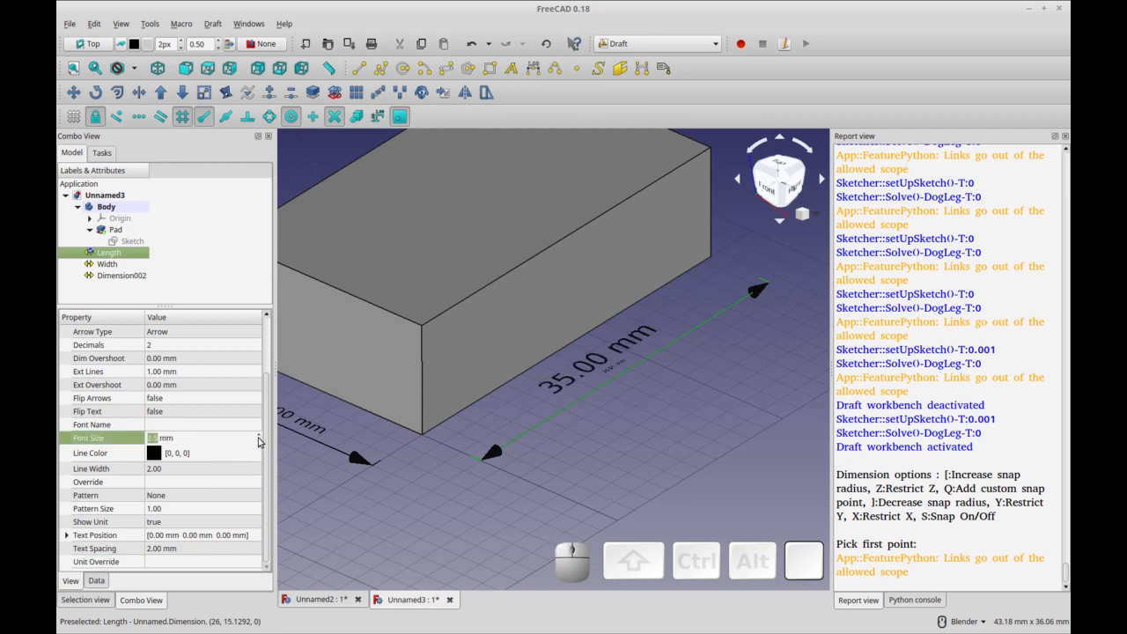
left_click(260, 441)
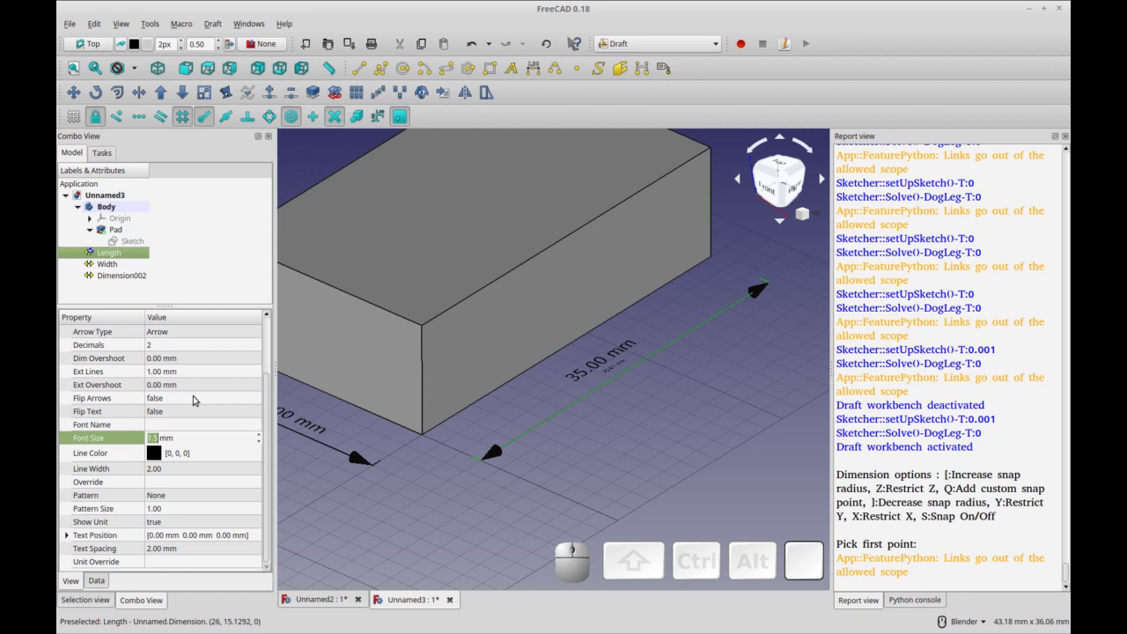
- Set the new overlapping dimension's font size to 1.50 mm and its text spacing to 0.5 mm
left_click(104, 275)
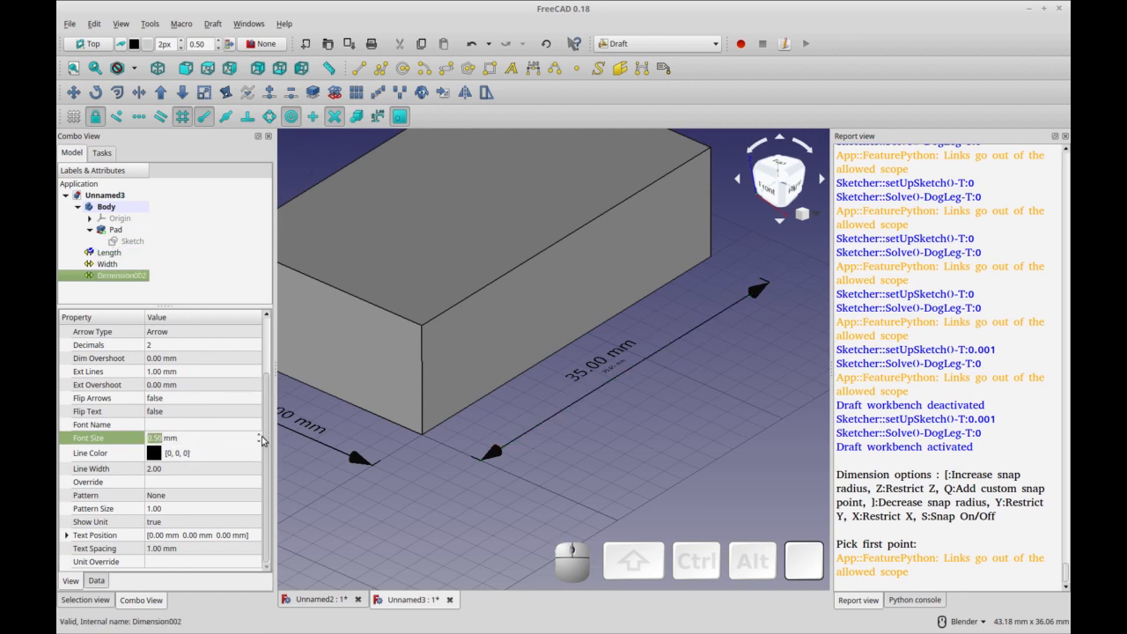
left_click(237, 454)
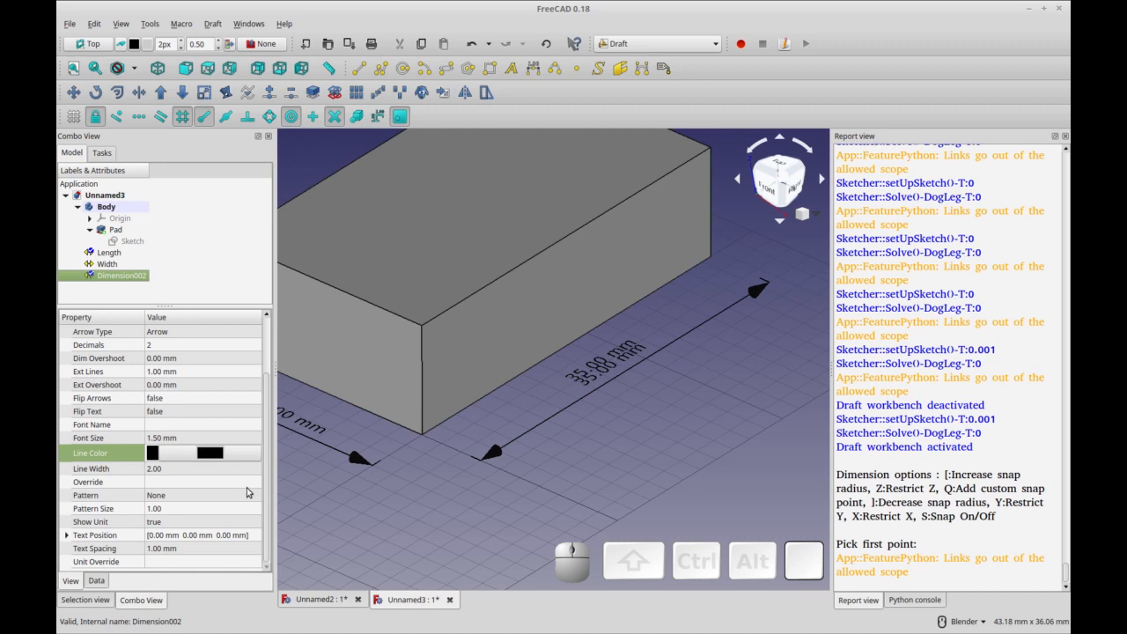
left_click(198, 547)
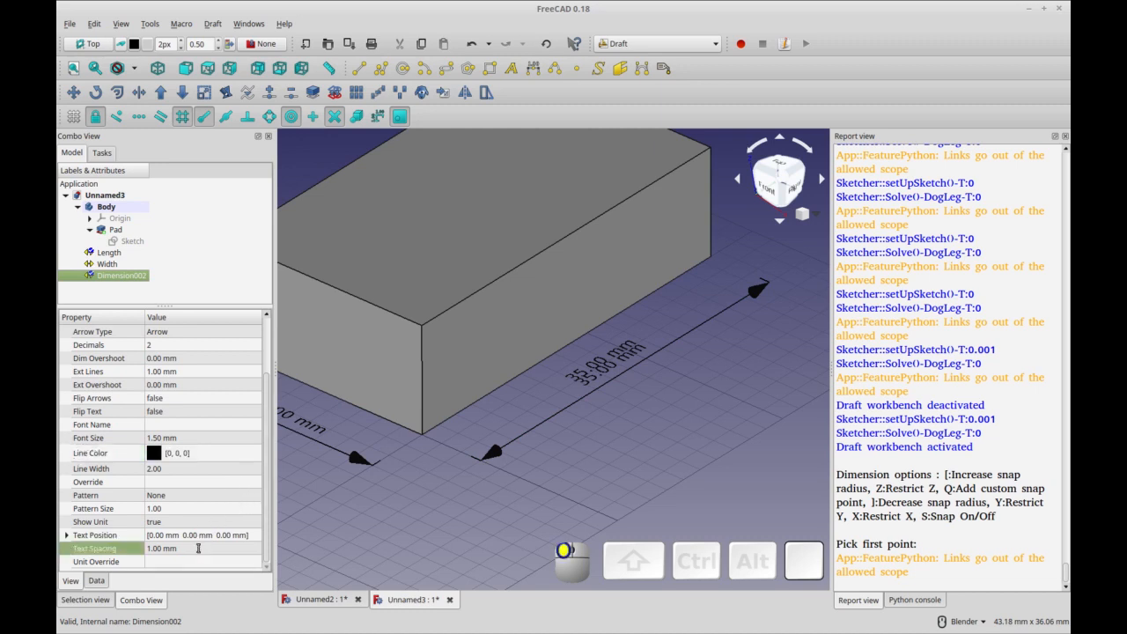
type("0.5")
key("Return")
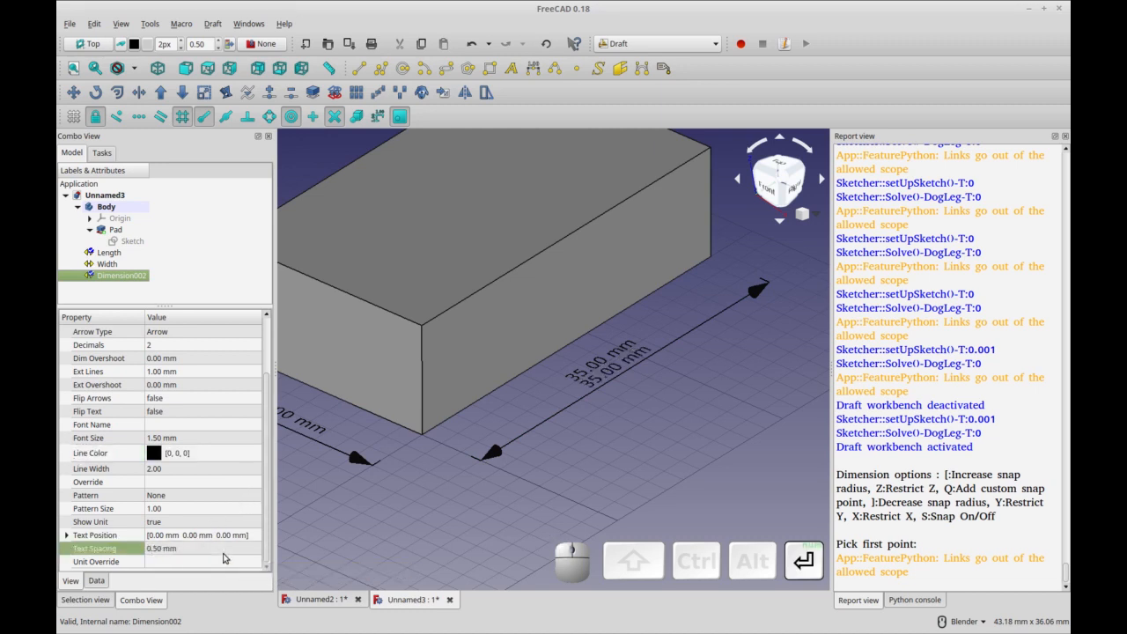
- Try Inch as the unit override of the new overlapping dimension
left_click(178, 483)
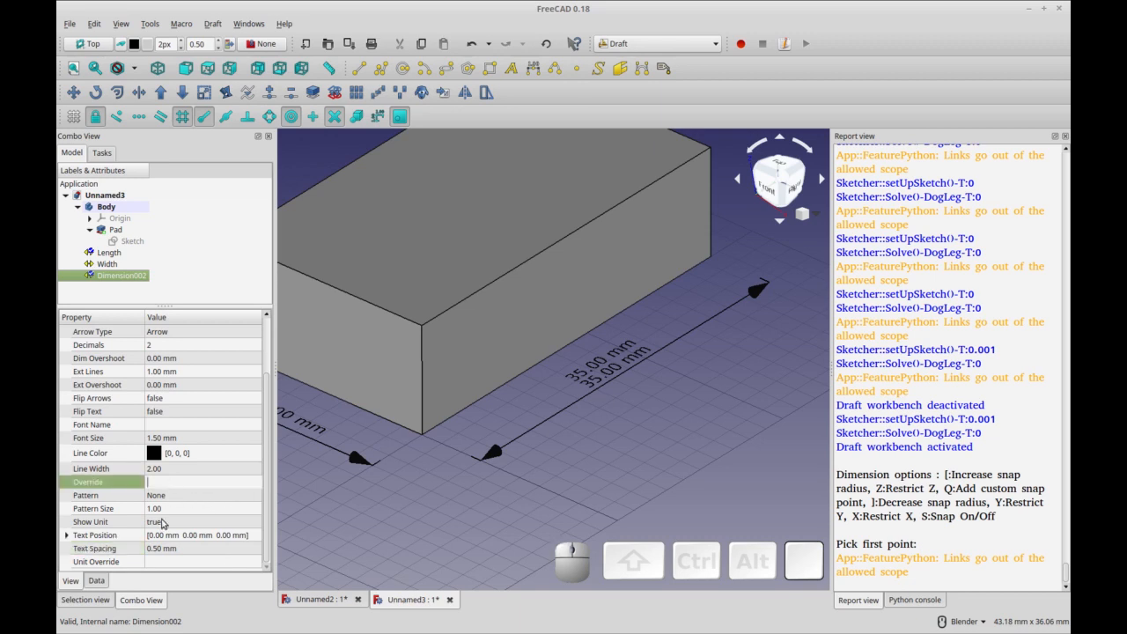
left_click(181, 564)
type("I")
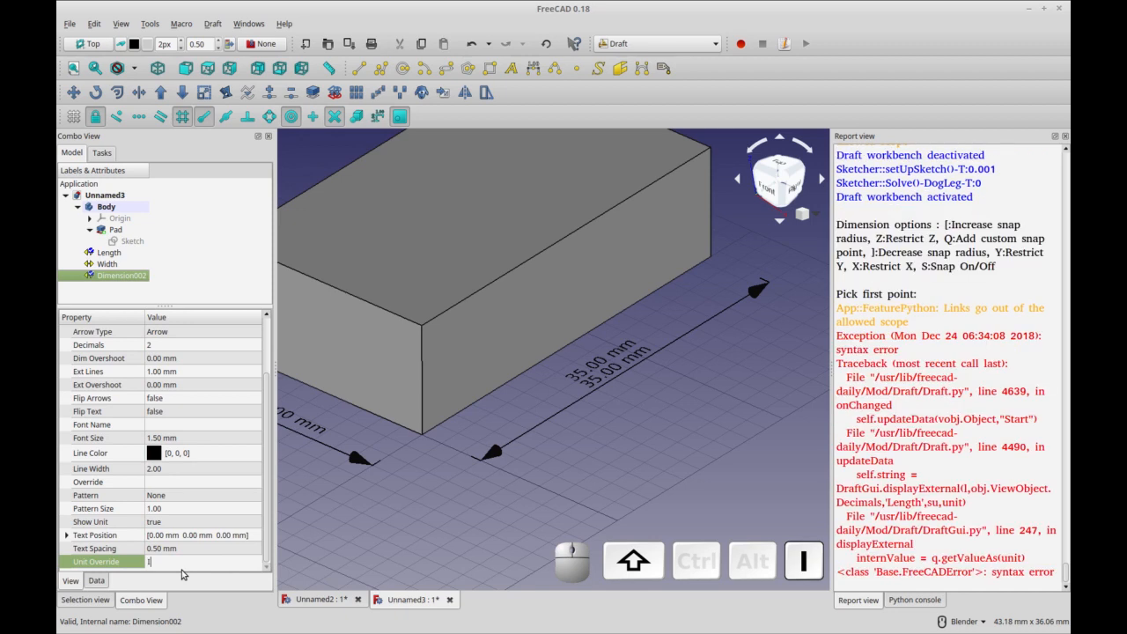
type("nch")
key("Return")
- Set the unit override of the new overlapping dimension to in
left_click(207, 561)
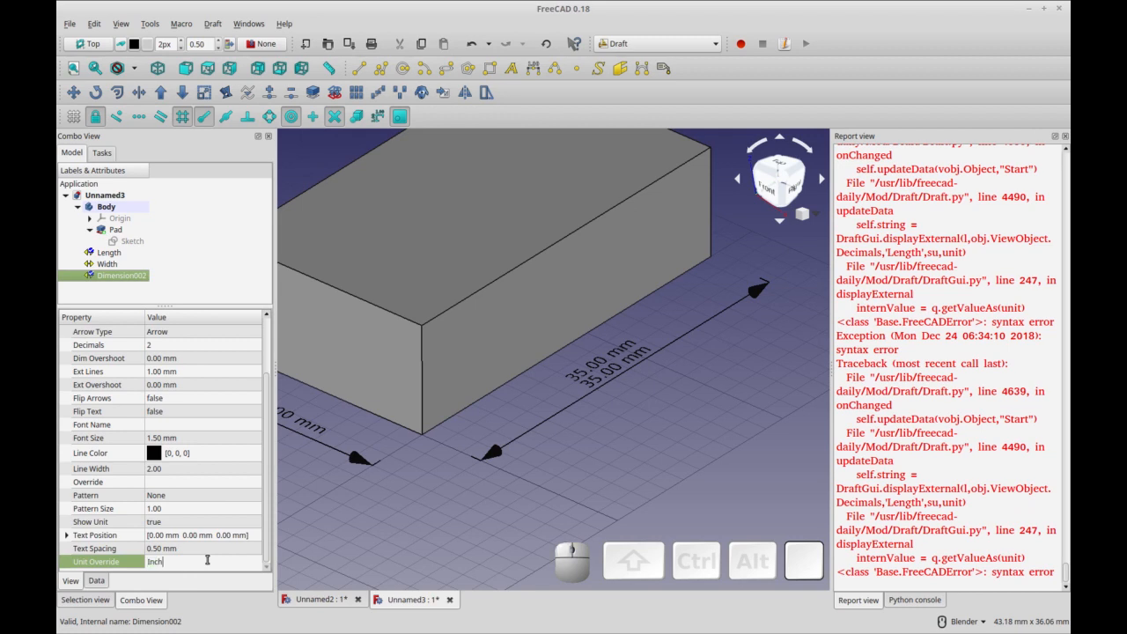
key("BackSpace")
key("BackSpace")
key("BackSpace")
key("BackSpace")
type("in")
key("Return")
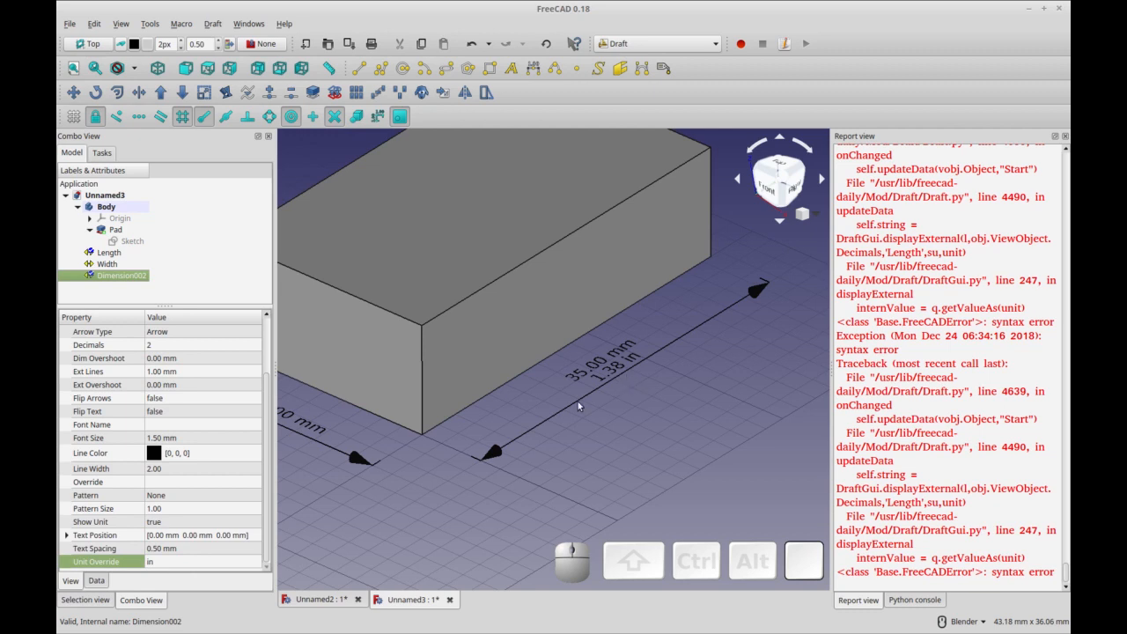
- Override the inch dimension's text with "$dim Length" so the measured value is followed by the word Length
left_click(178, 483)
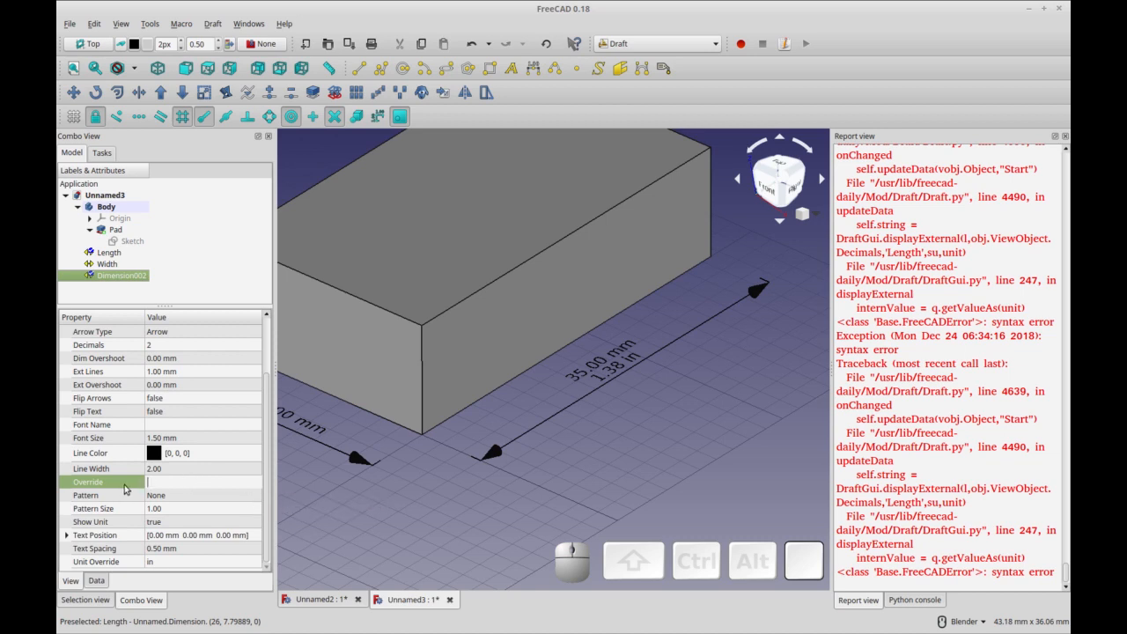
left_click(169, 470)
left_click(162, 482)
type("$dim")
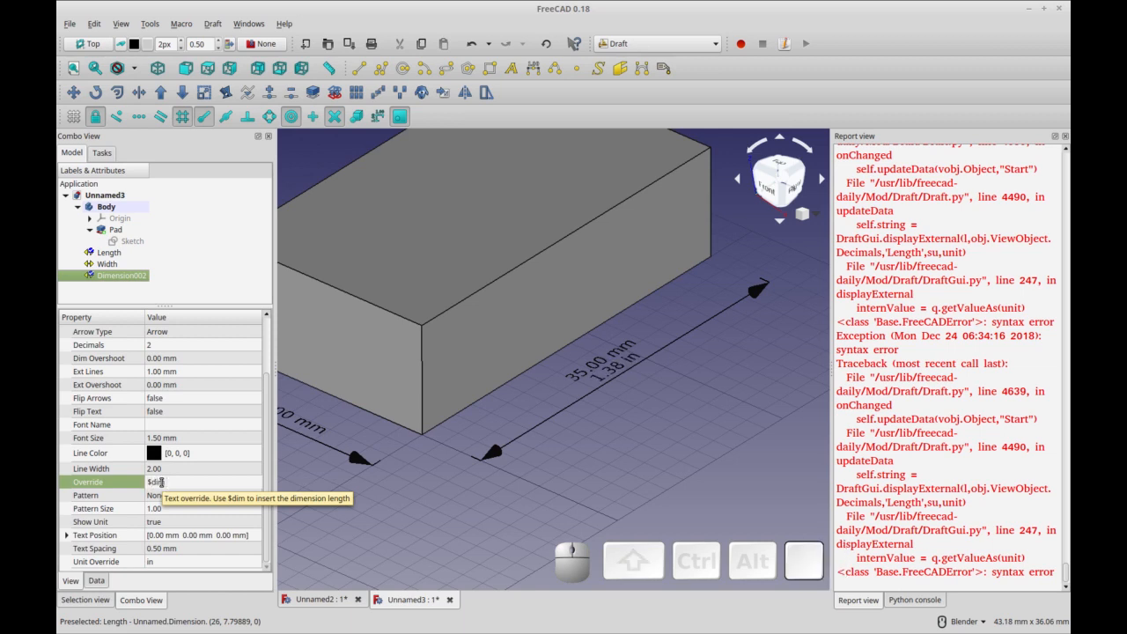
type(" Length")
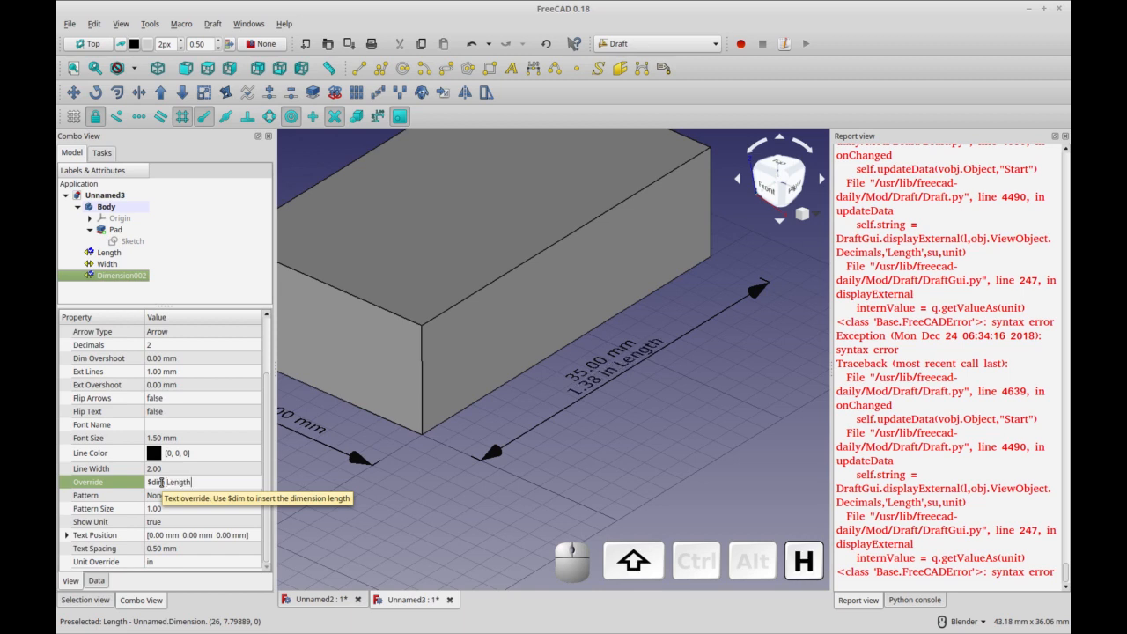
key("Return")
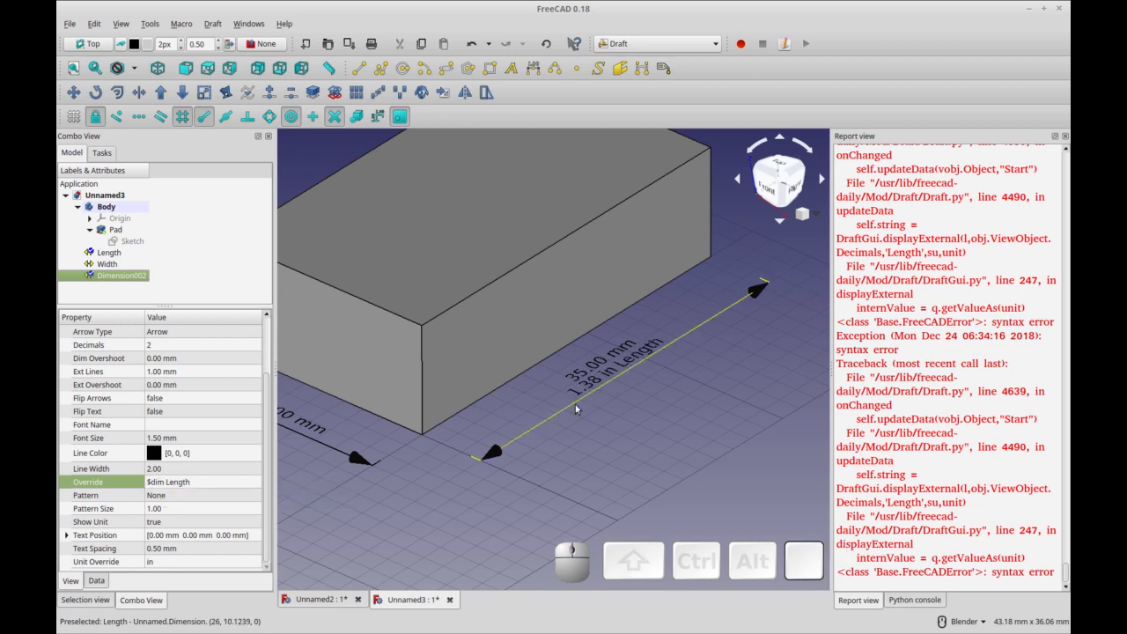